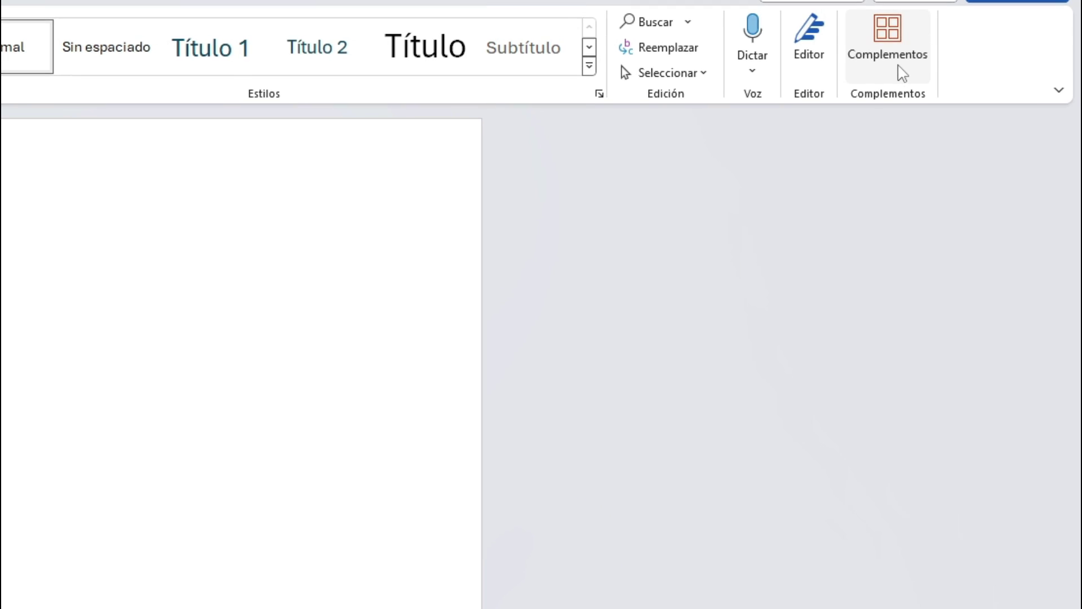
Step: Find 'Pexels' in the Office add-in store and add the Pexels - Free Stock Photos add-in, accepting its terms
click(978, 80)
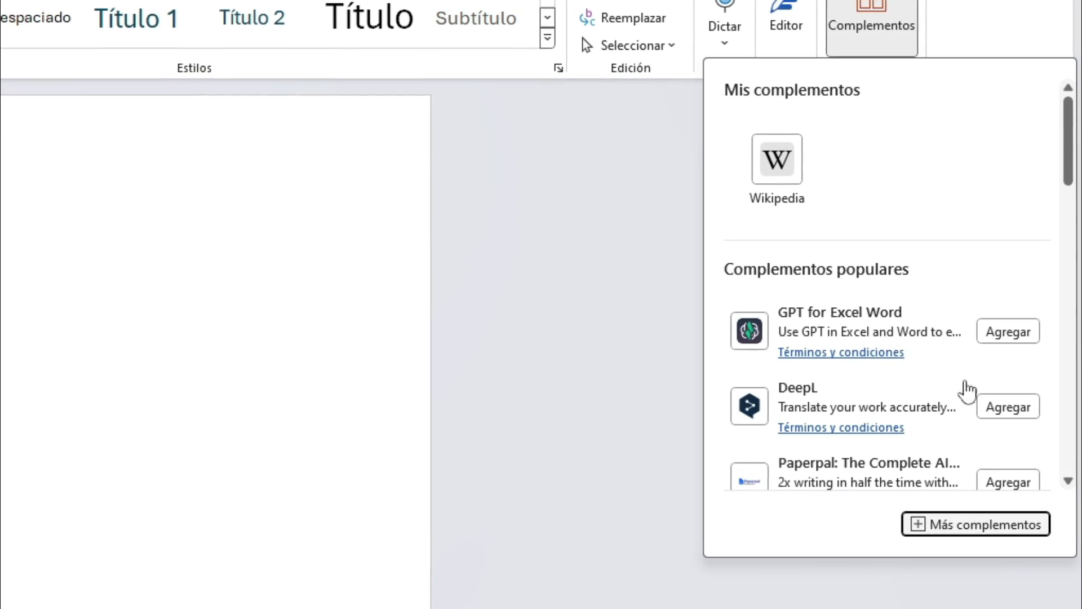
click(947, 521)
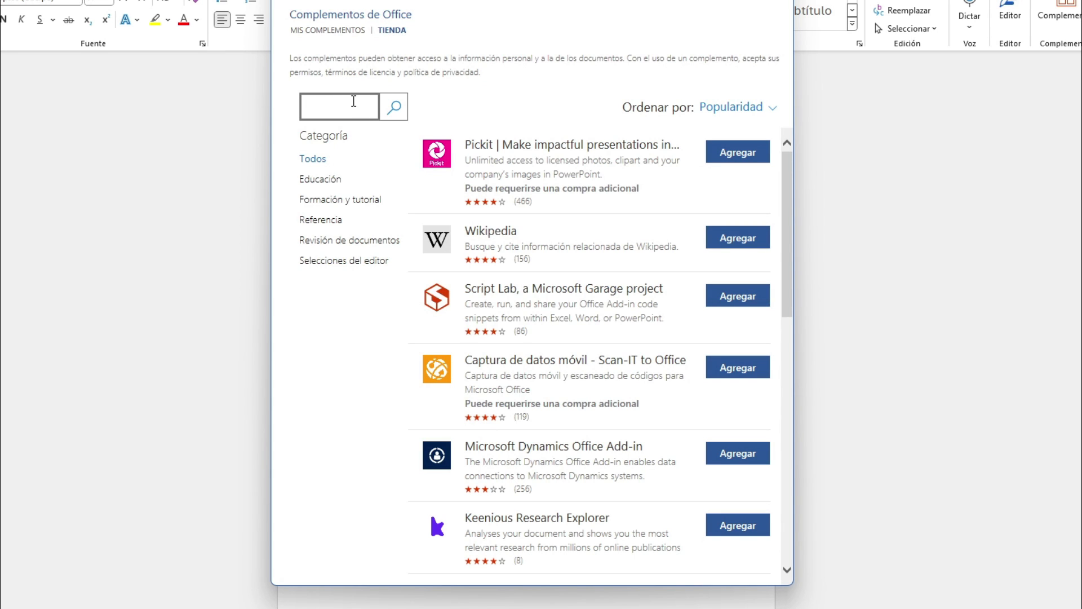
key(super+v)
click(368, 247)
double_click(327, 109)
key(Return)
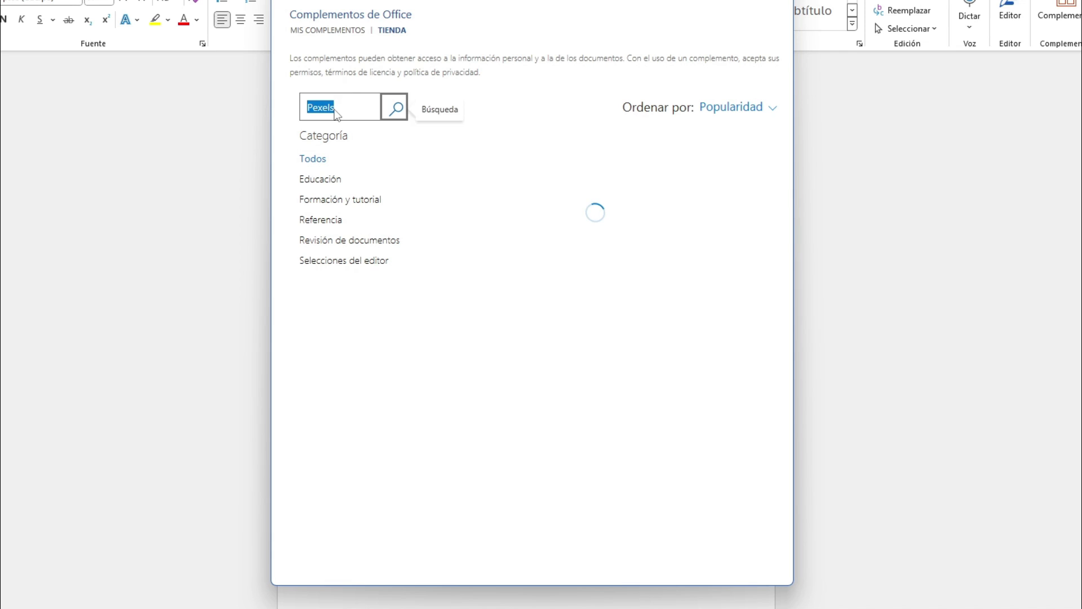
click(736, 151)
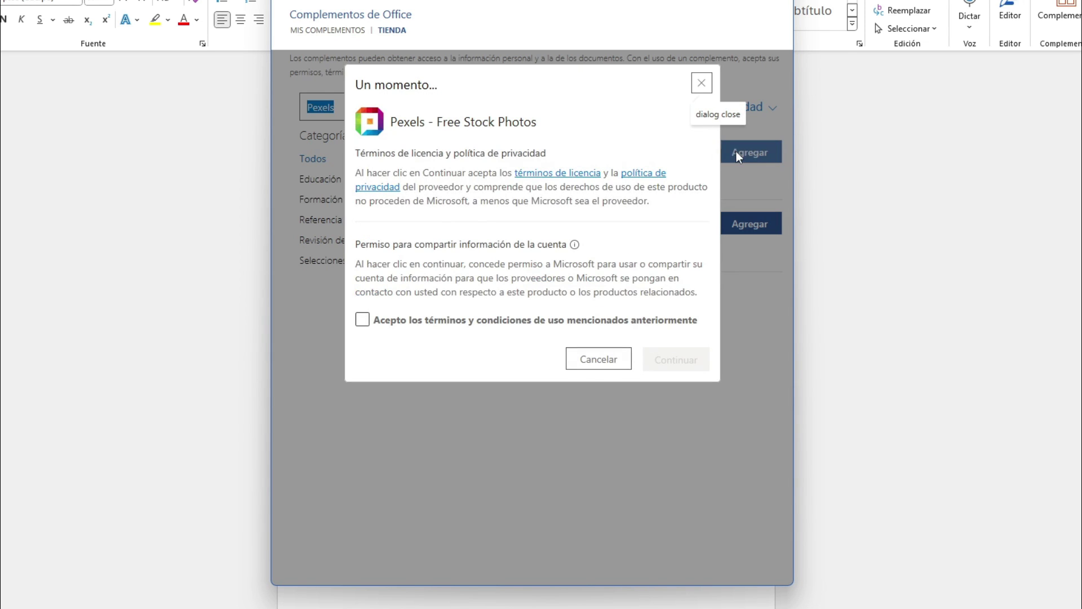
click(366, 320)
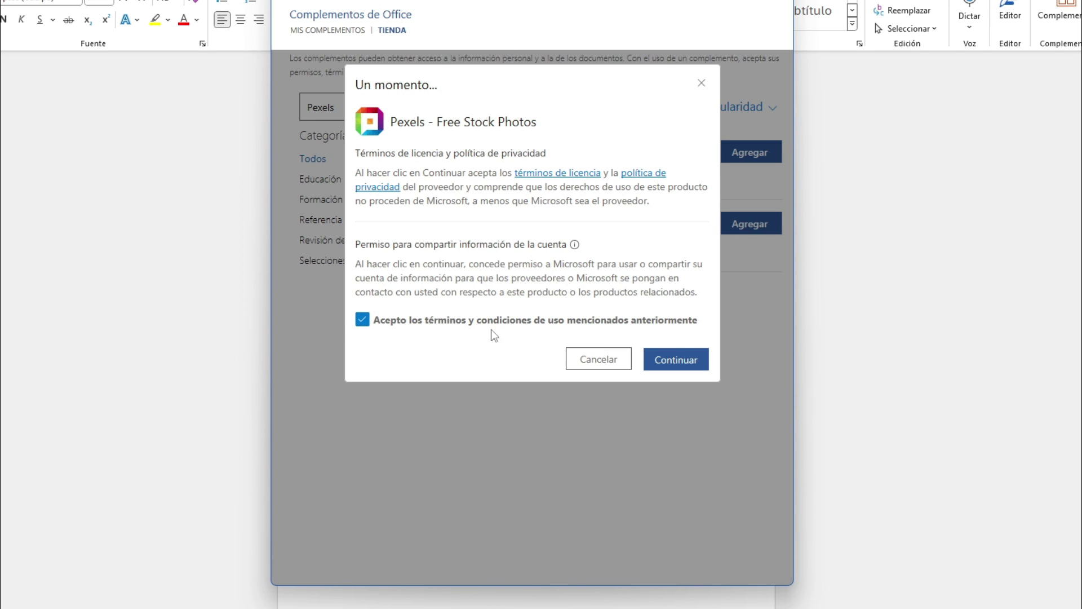
click(682, 362)
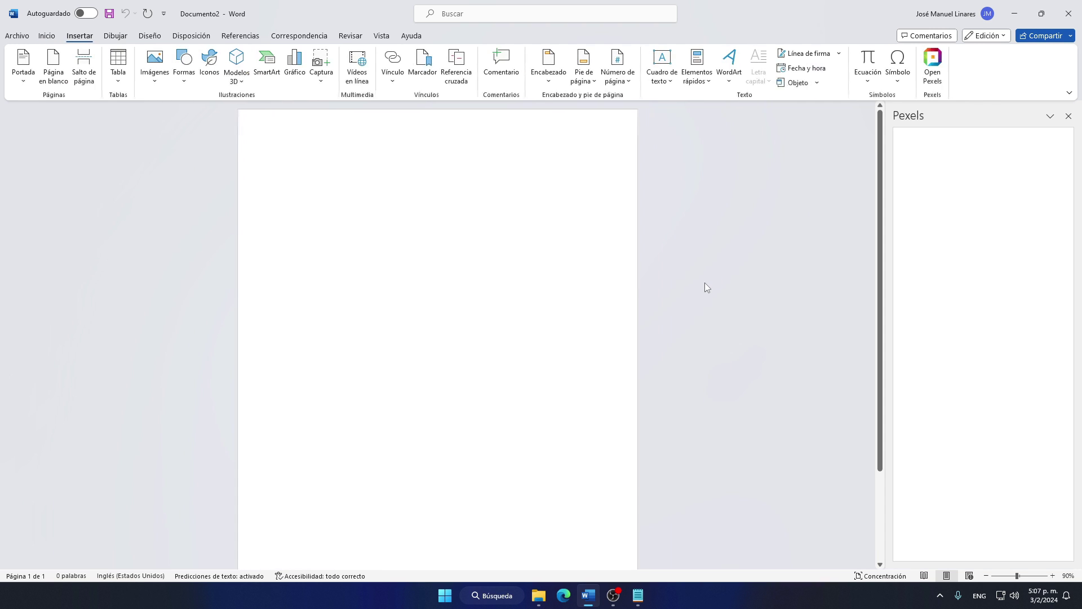
Step: Close the Pexels photo pane
scroll(968, 278, down, 5)
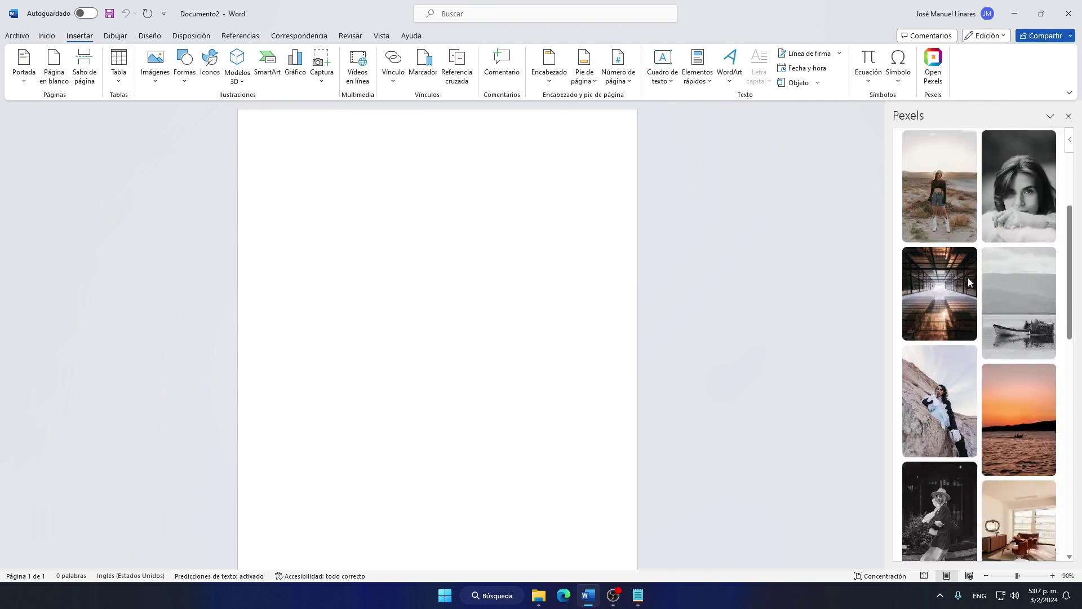
scroll(969, 265, up, 3)
scroll(969, 261, up, 3)
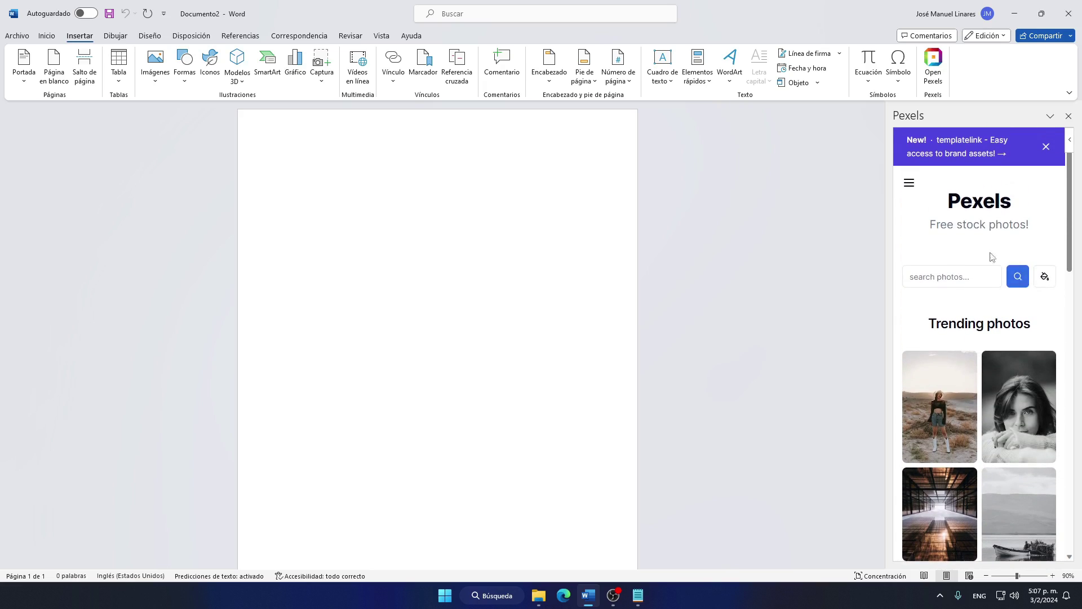
click(1068, 116)
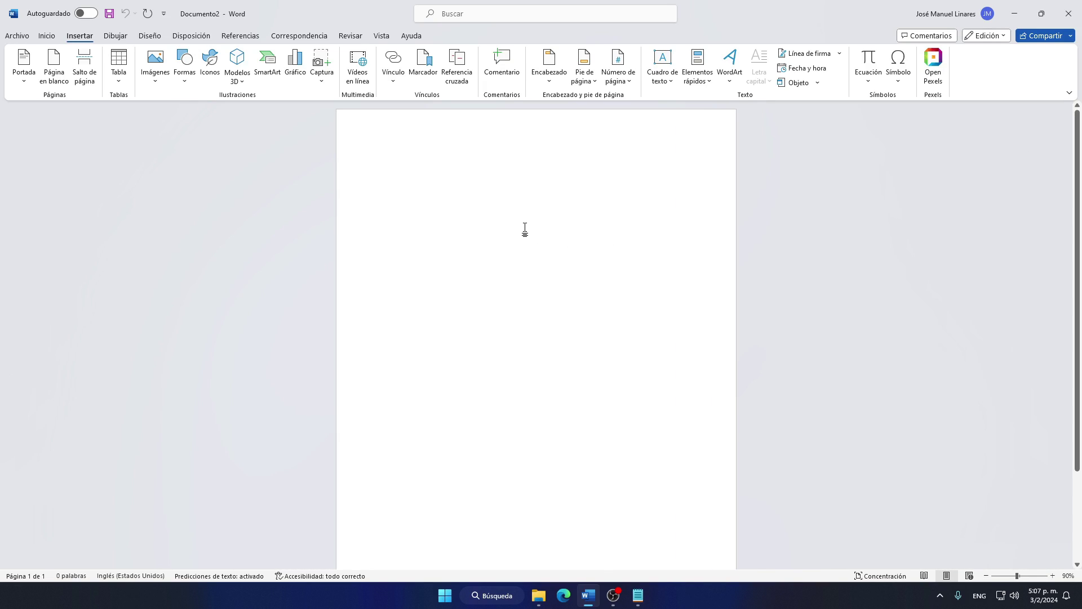
Step: Type the opening line 'Había una vez un gato con algo rojo'
text(Habr)
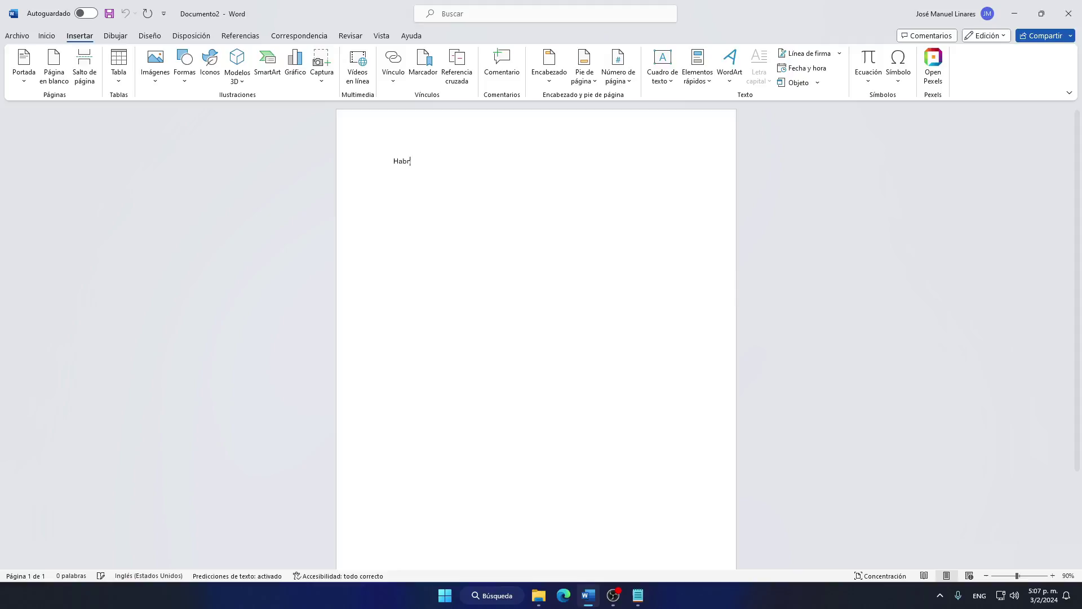
text('i)
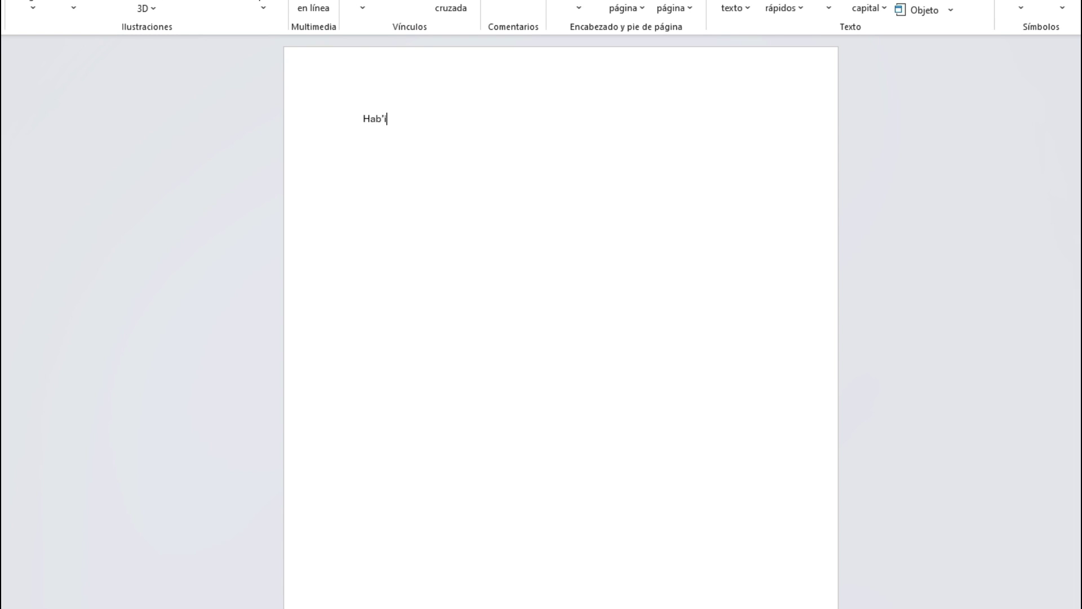
key(BackSpace)
text(ía una ve)
text(z un gato c)
text(on algo)
text(ro)
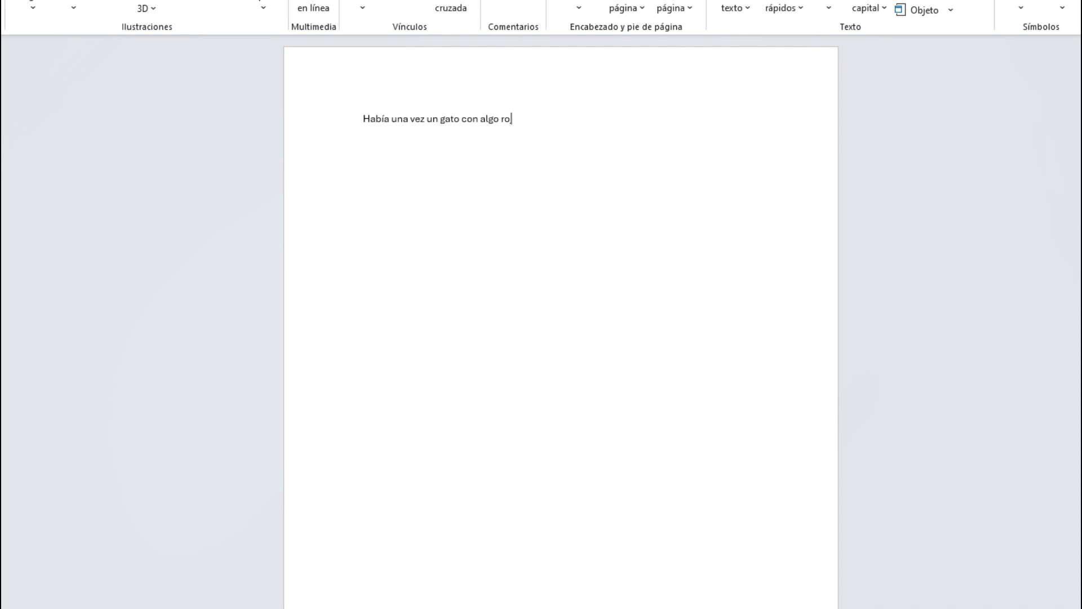
text(jo)
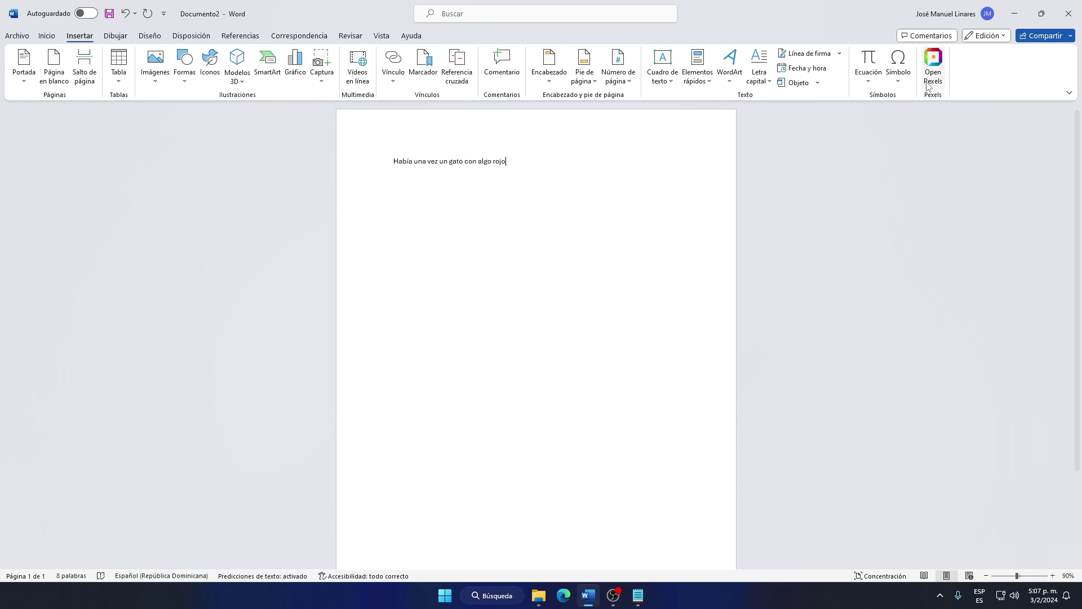
Step: Reopen the Pexels pane from the Home add-ins list and search it for 'gato rojo'
click(933, 65)
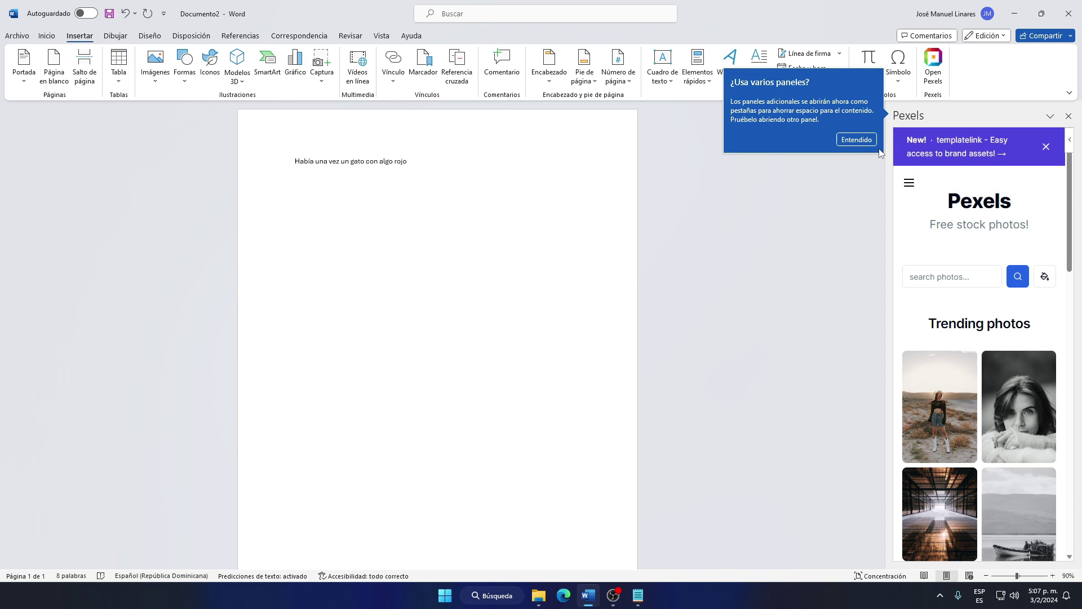
click(867, 142)
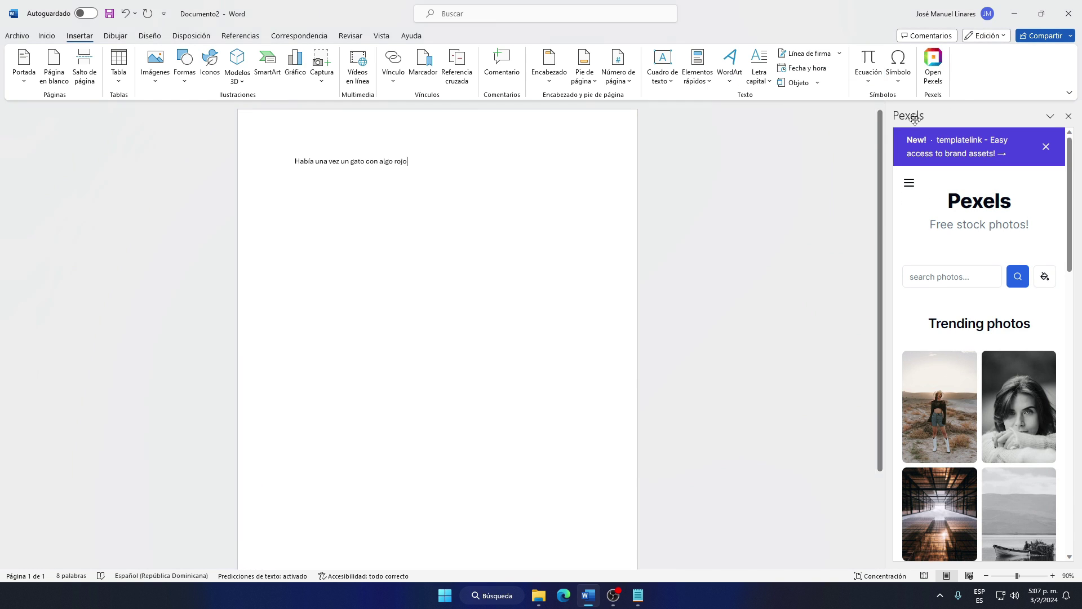
click(1068, 115)
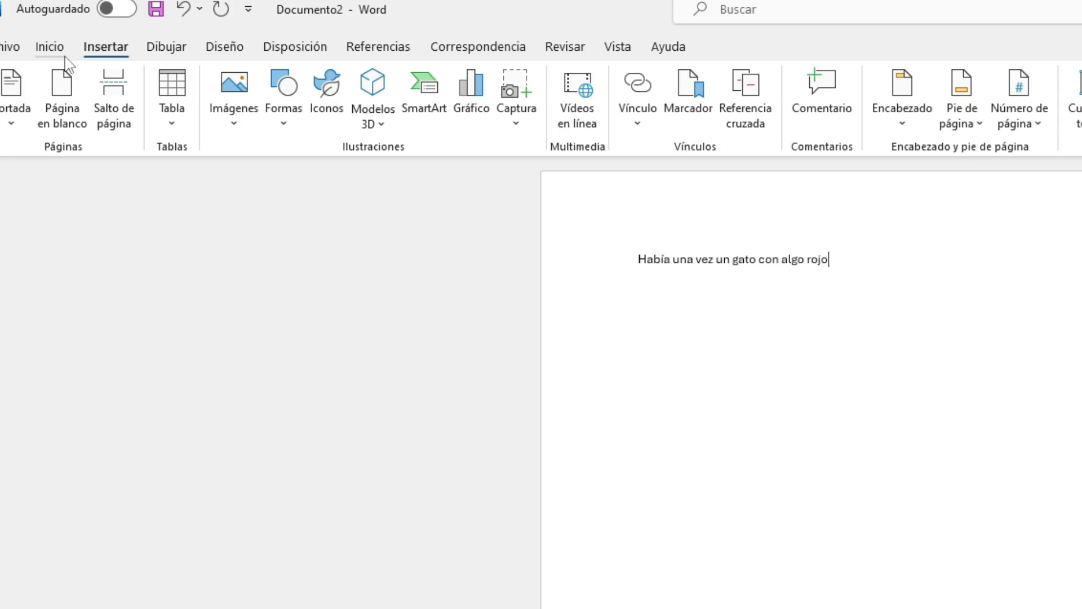
click(47, 40)
click(958, 76)
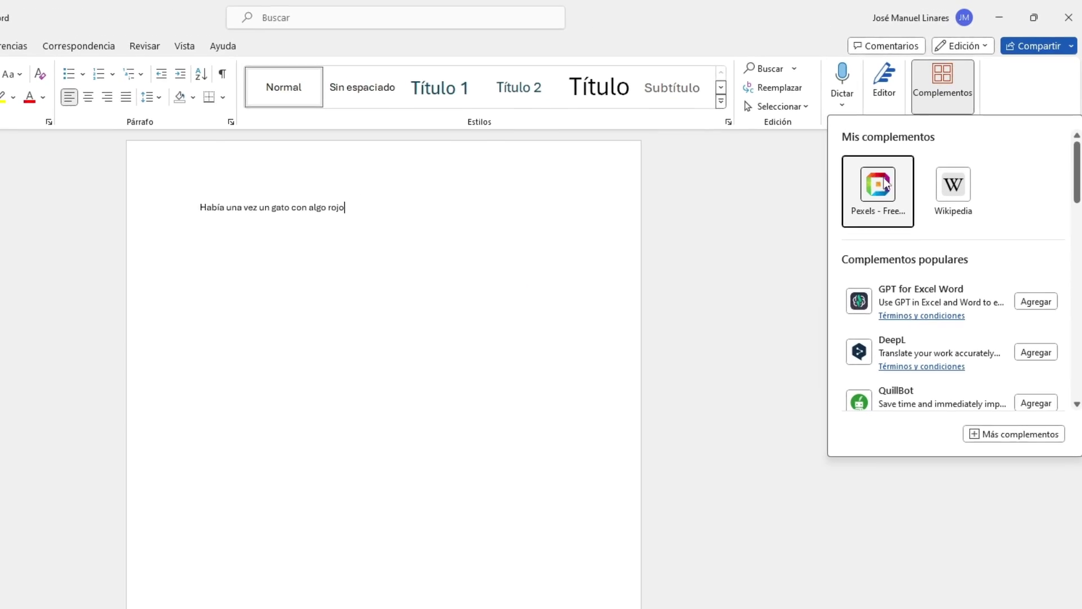
click(900, 164)
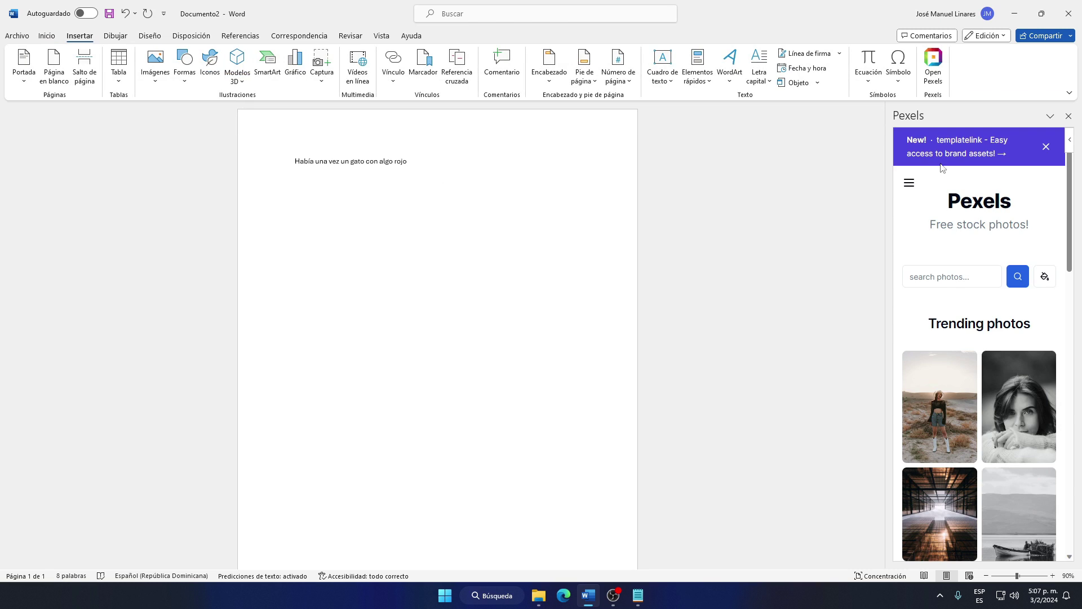
click(946, 275)
text(gato rojo)
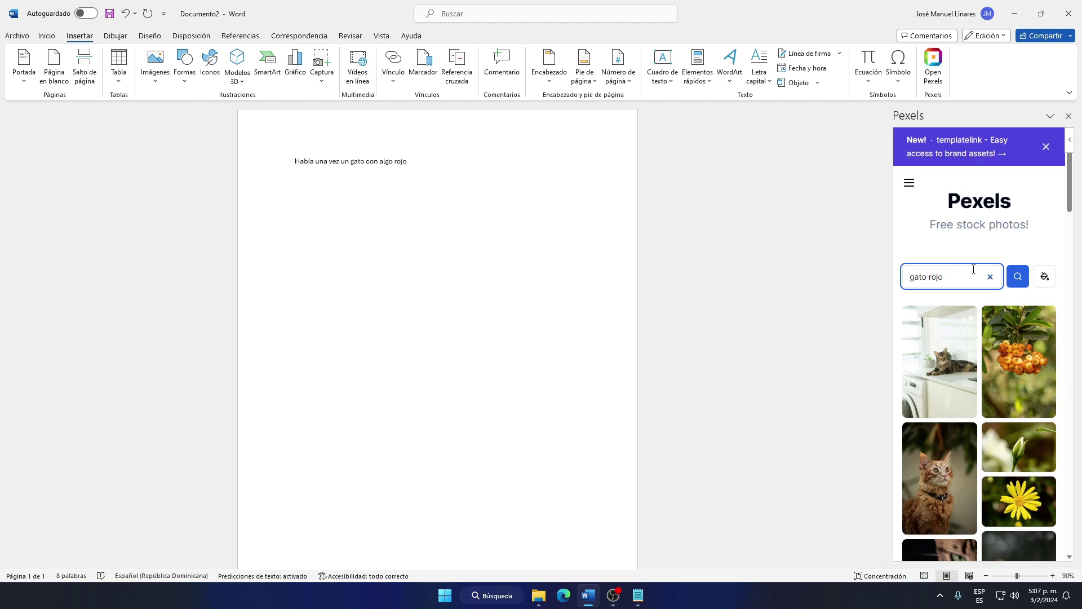
Step: Insert the red-collared tabby cat photo from the results, undoing the image link a drag added
scroll(972, 299, down, 2)
scroll(971, 324, down, 4)
scroll(971, 323, down, 3)
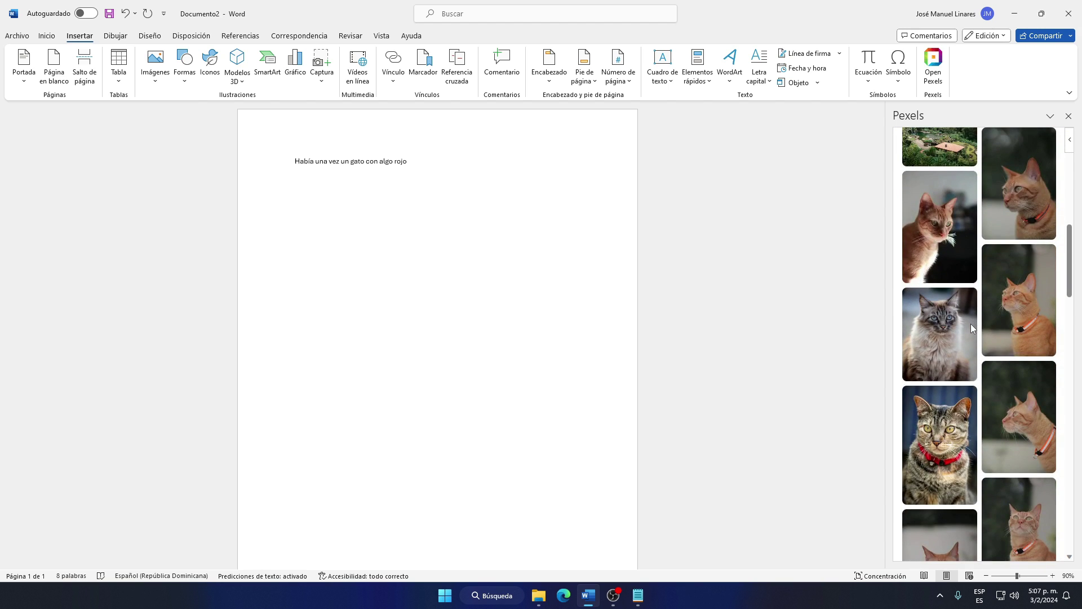
scroll(970, 324, down, 2)
scroll(964, 371, down, 1)
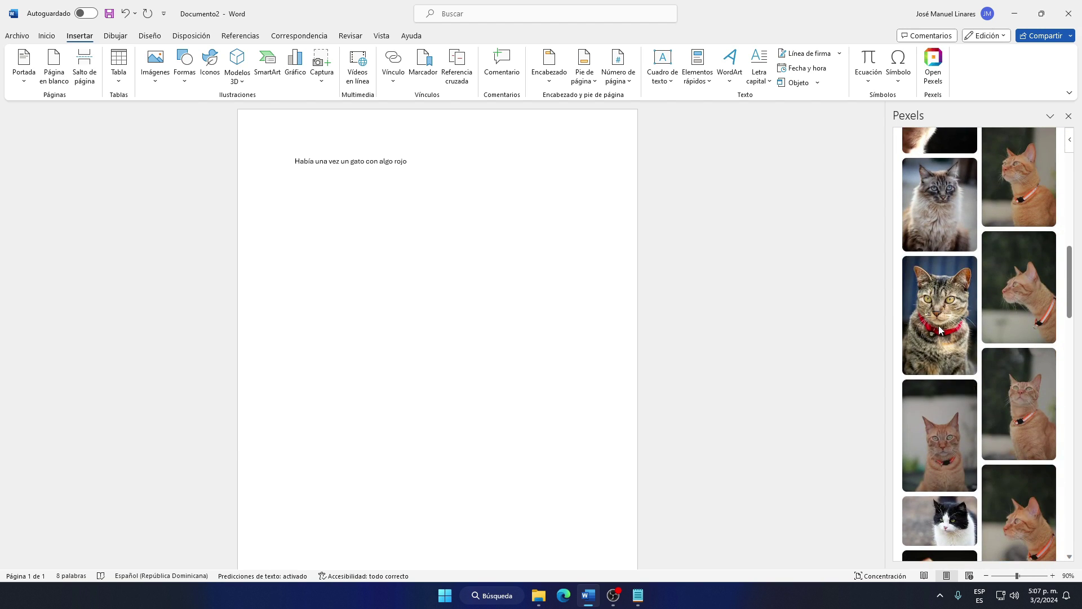
scroll(952, 338, up, 5)
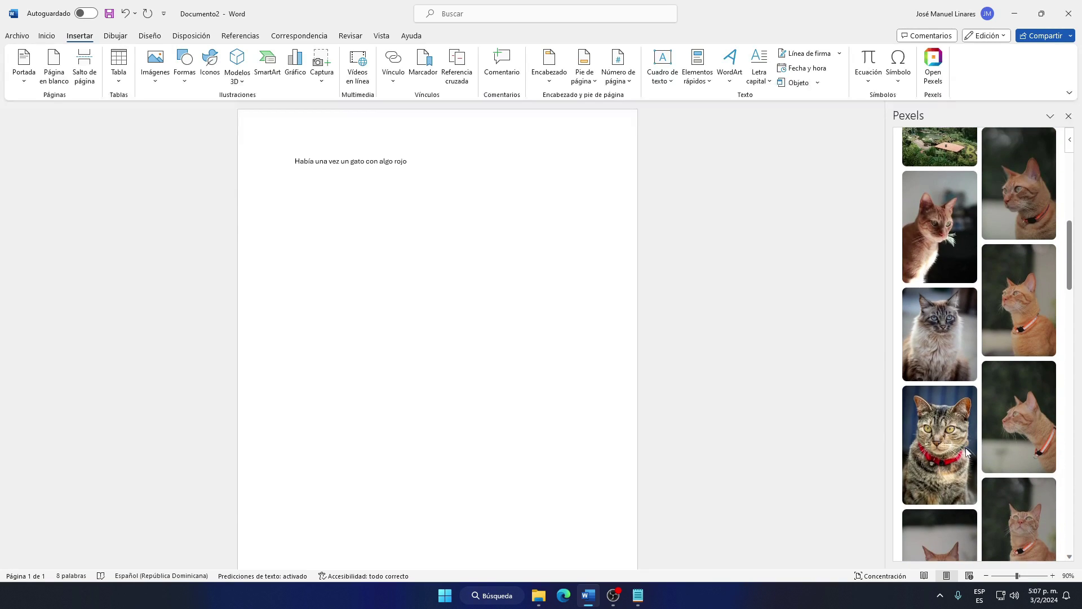
drag(967, 451, 393, 264)
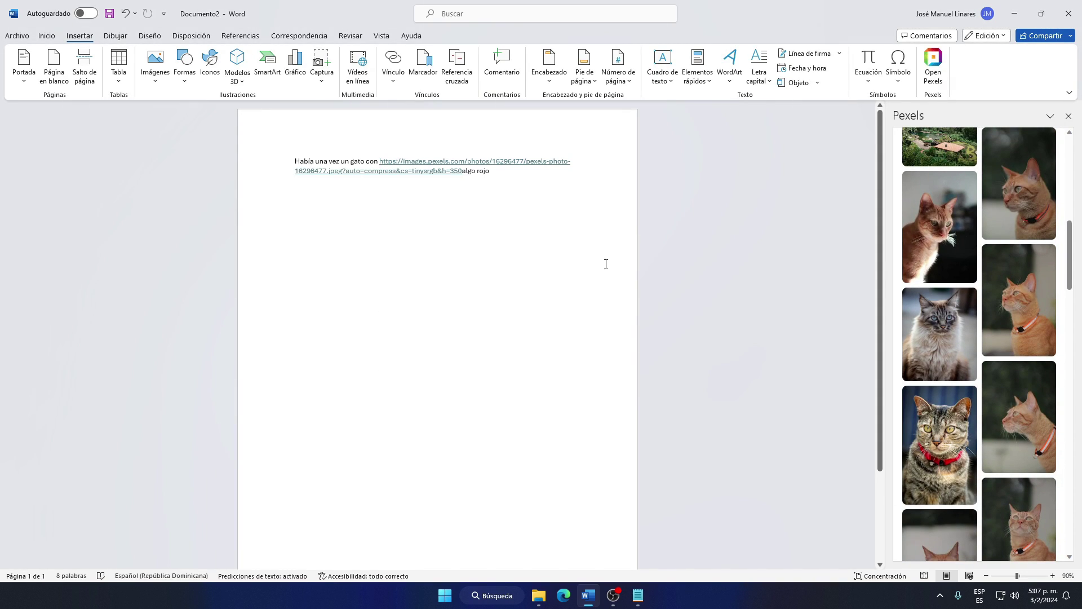
key(ctrl+z)
right_click(953, 445)
click(633, 388)
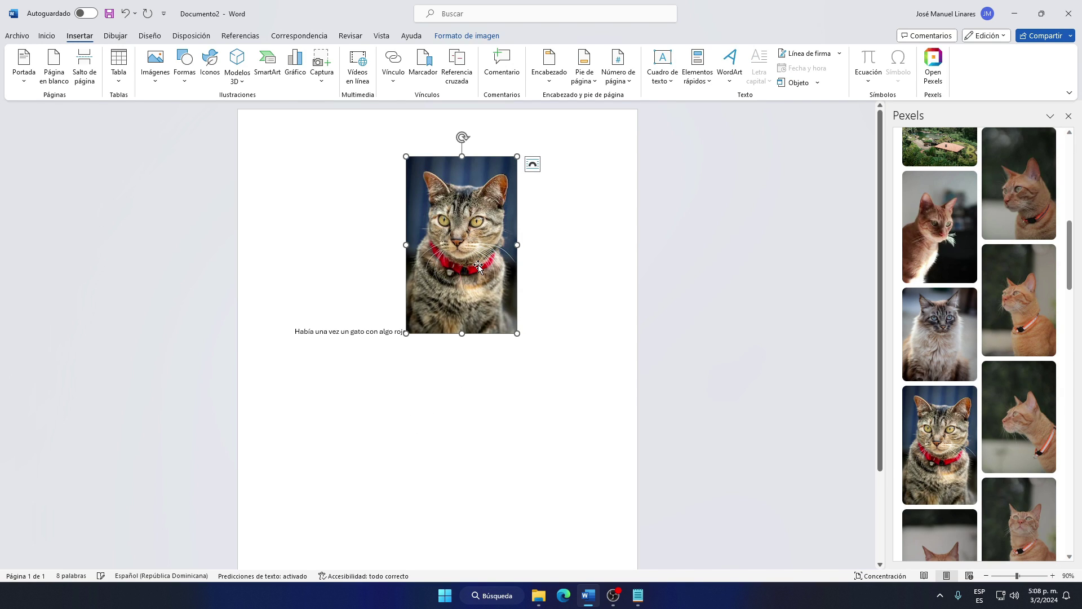
Step: Give the cat photo a Posición text-wrap preset and drag it to the top-left beside the sentence
right_click(478, 265)
mouse_move(537, 485)
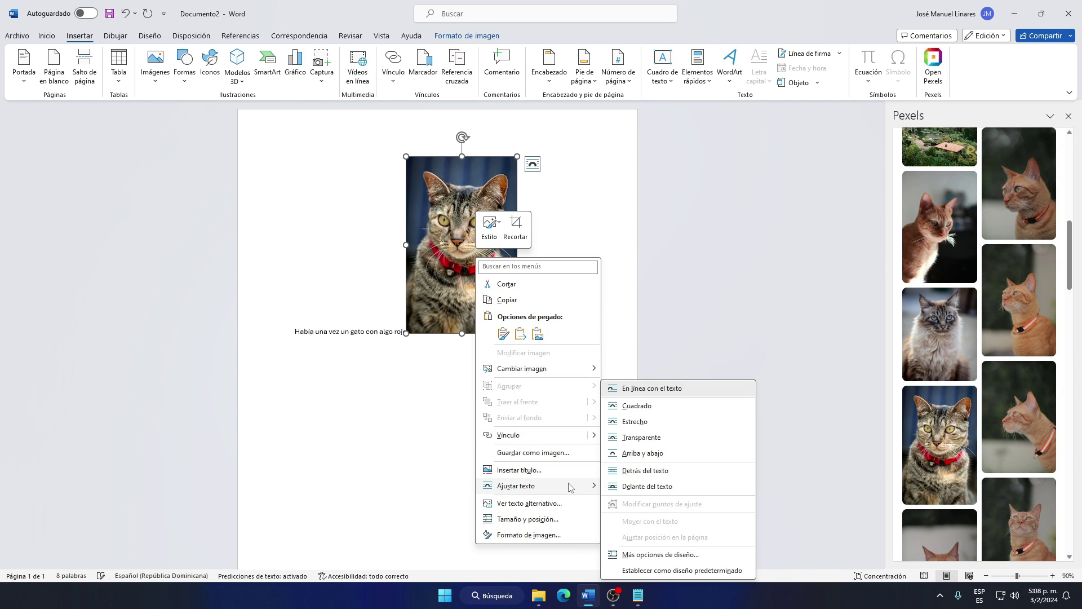
click(648, 486)
drag(474, 222, 346, 259)
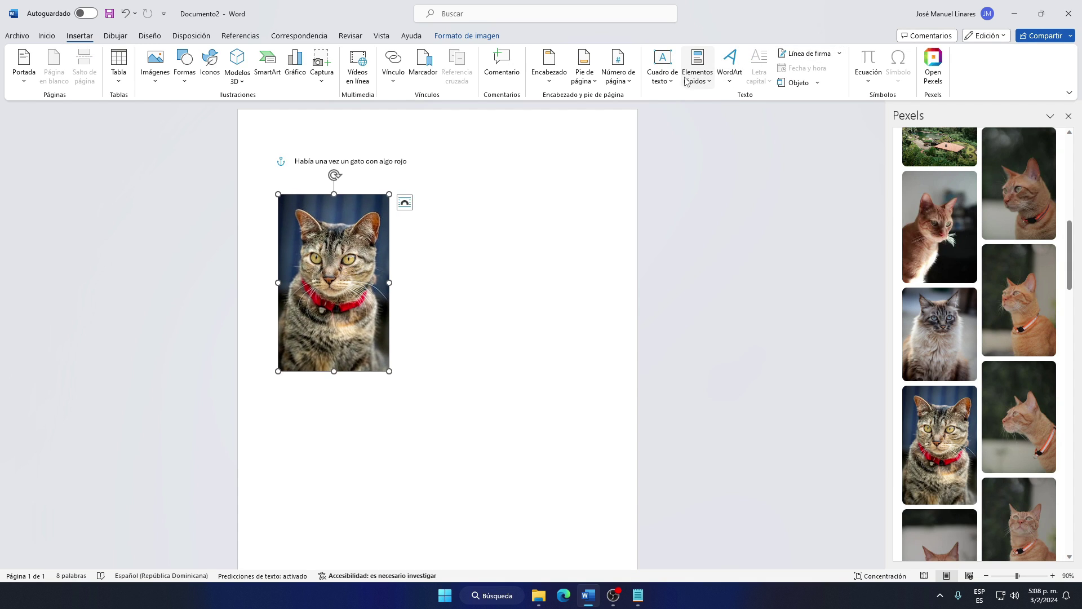
click(467, 35)
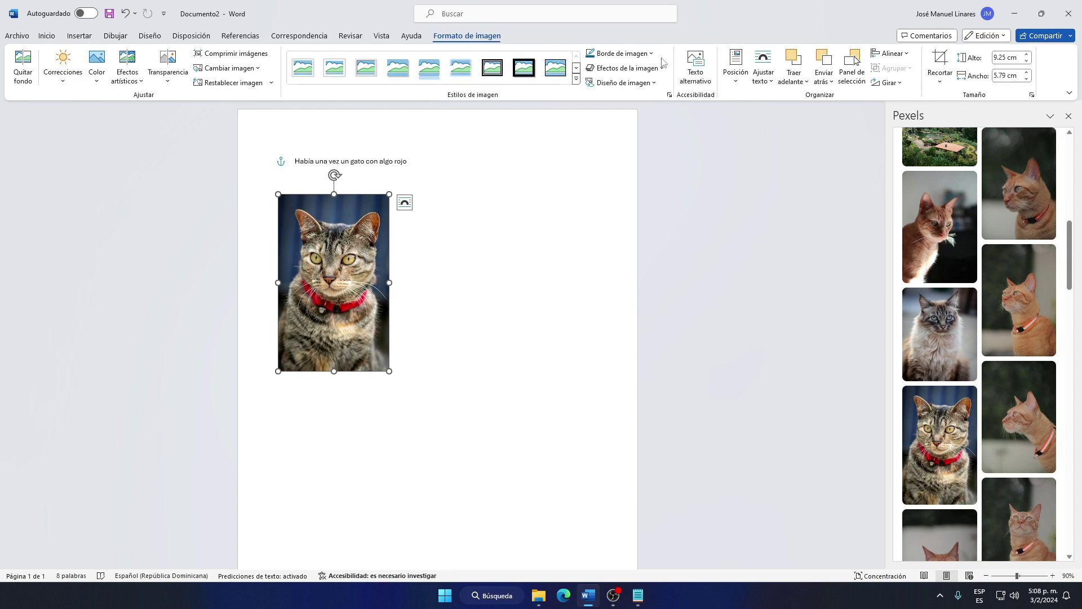
click(734, 72)
click(770, 175)
drag(433, 228, 304, 223)
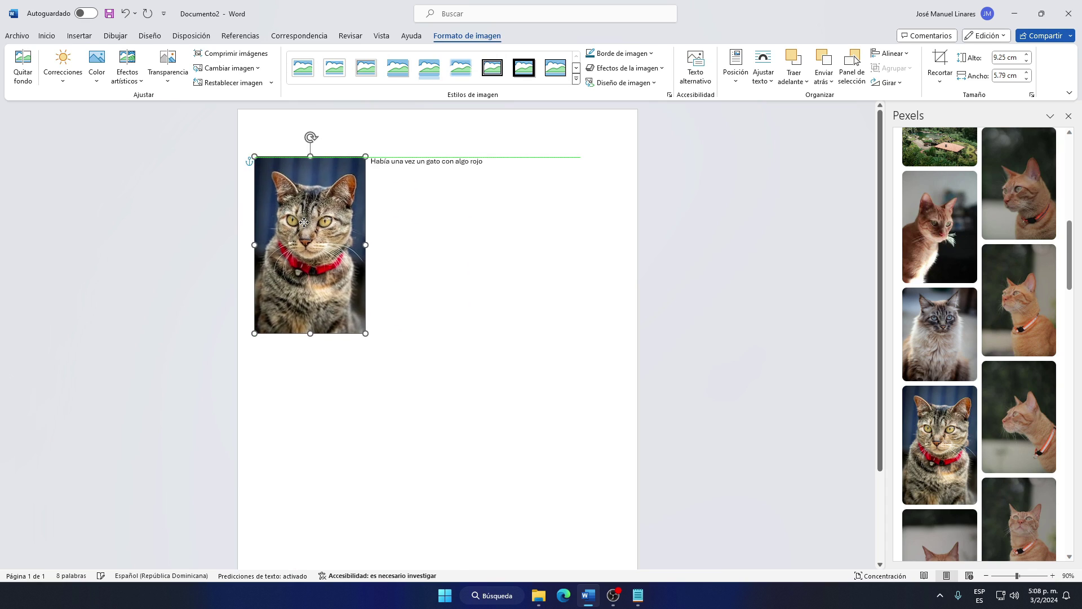
click(527, 182)
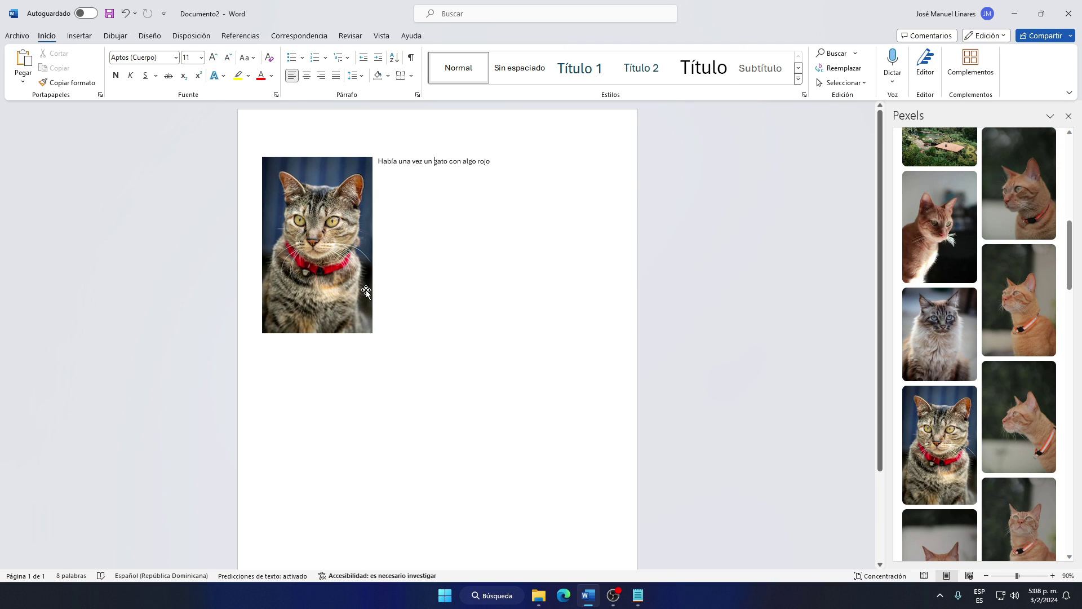
drag(367, 290, 370, 290)
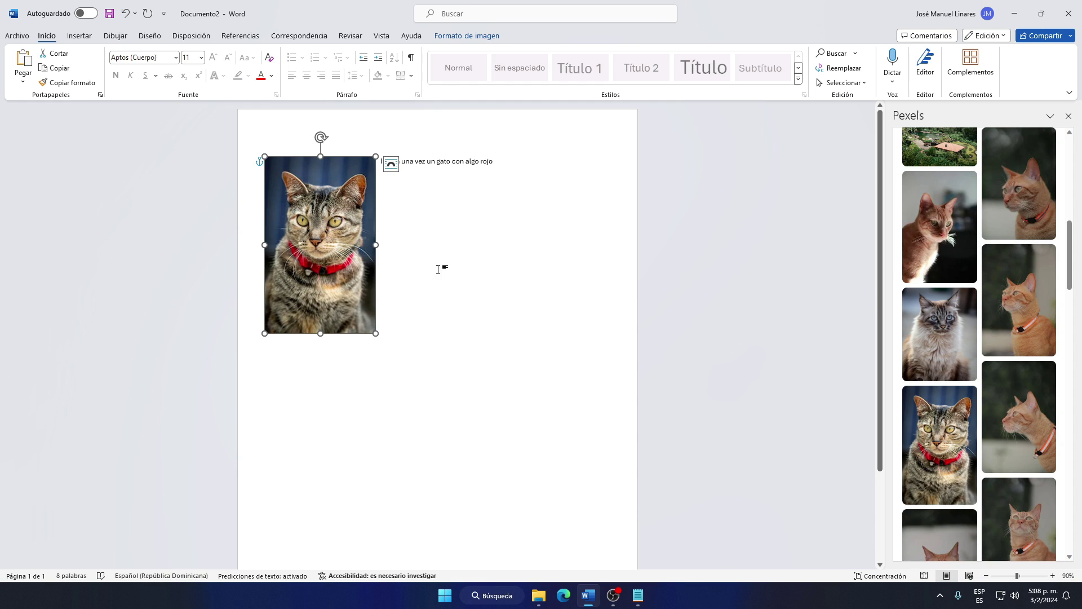
Step: Start a new paragraph below the cat photo and type 'Luego apareció un auto de color azul y casi lo choca o algo'
click(532, 180)
scroll(994, 247, up, 10)
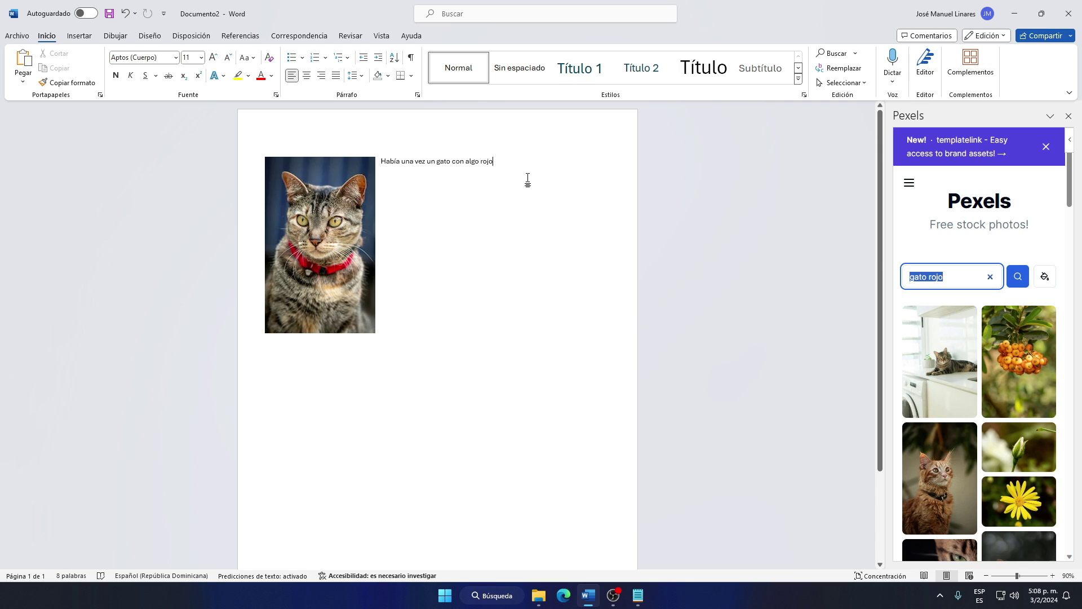
click(509, 227)
key(Return)
key(Return)
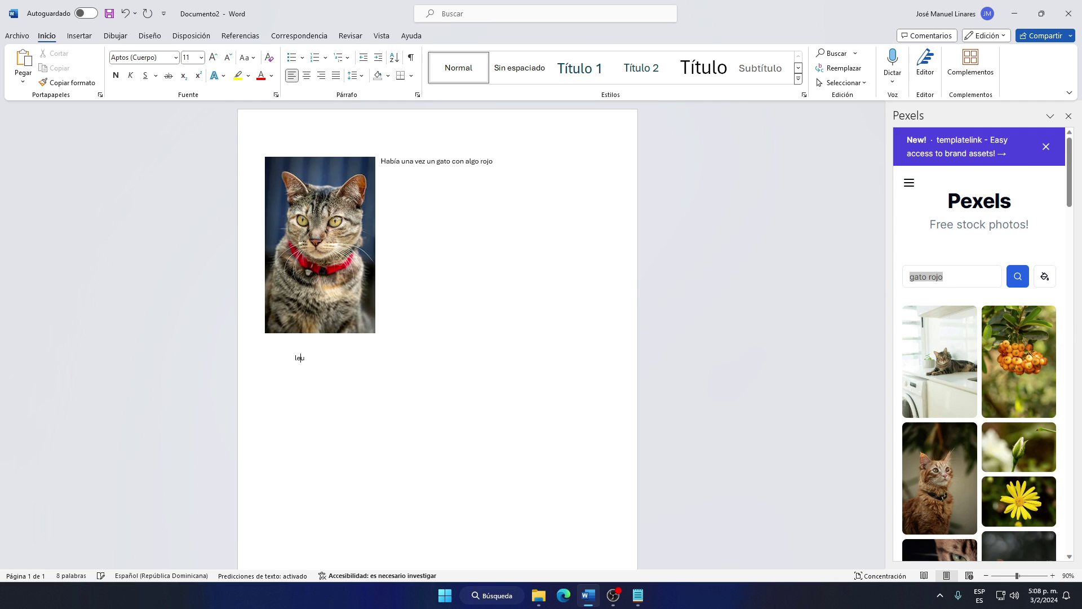
text(leugoa)
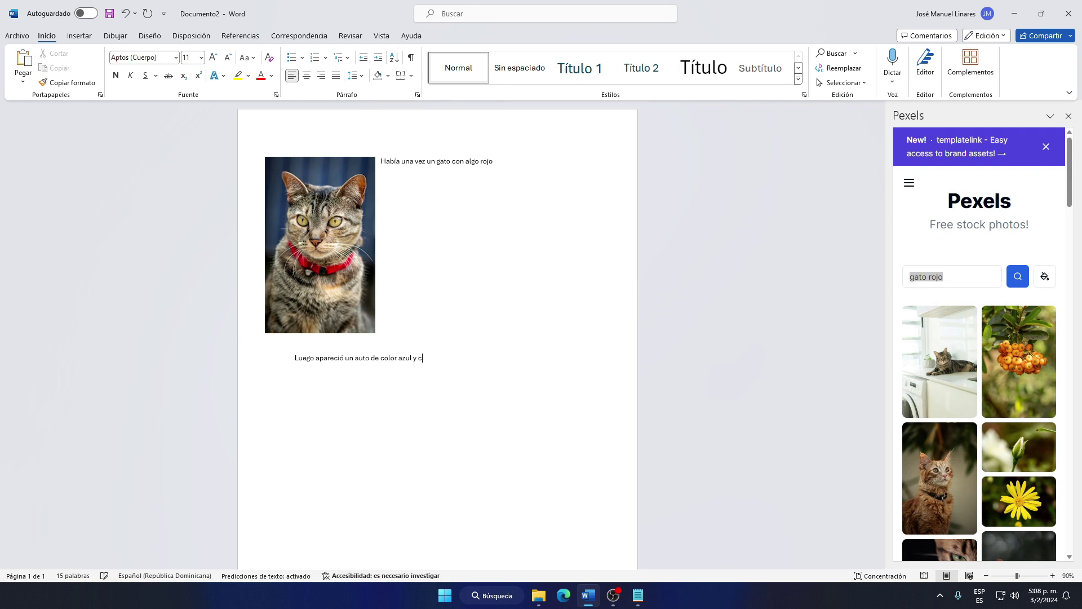
text(asi lo c)
key(BackSpace)
key(BackSpace)
text(oc)
text(.-.)
Step: Replace the 'gato rojo' Pexels search with 'Autor azul' and browse the results
click(972, 273)
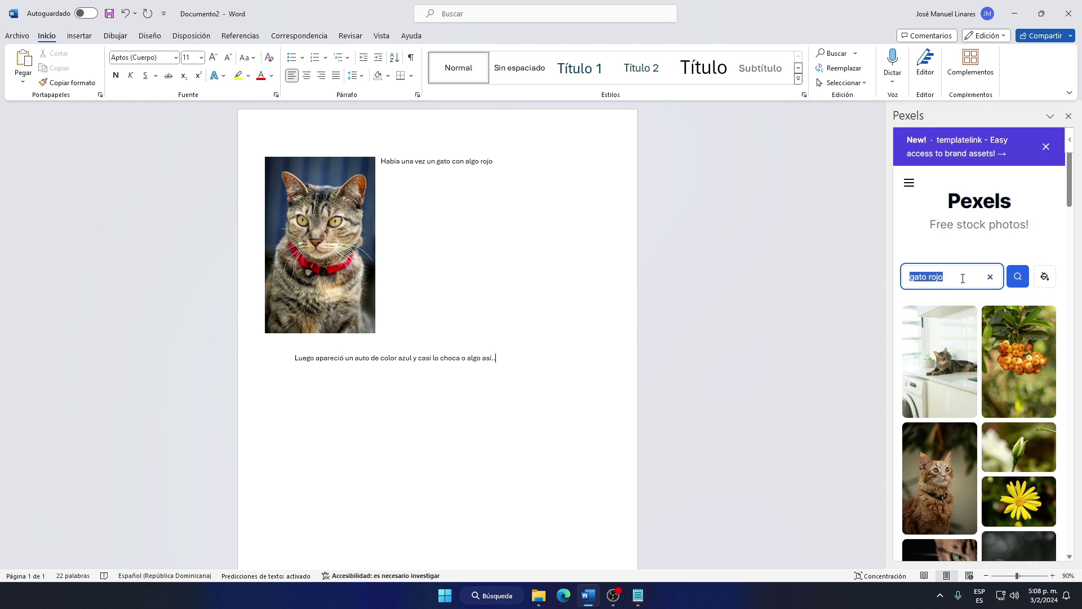
key(BackSpace)
text(Autor )
text(azul)
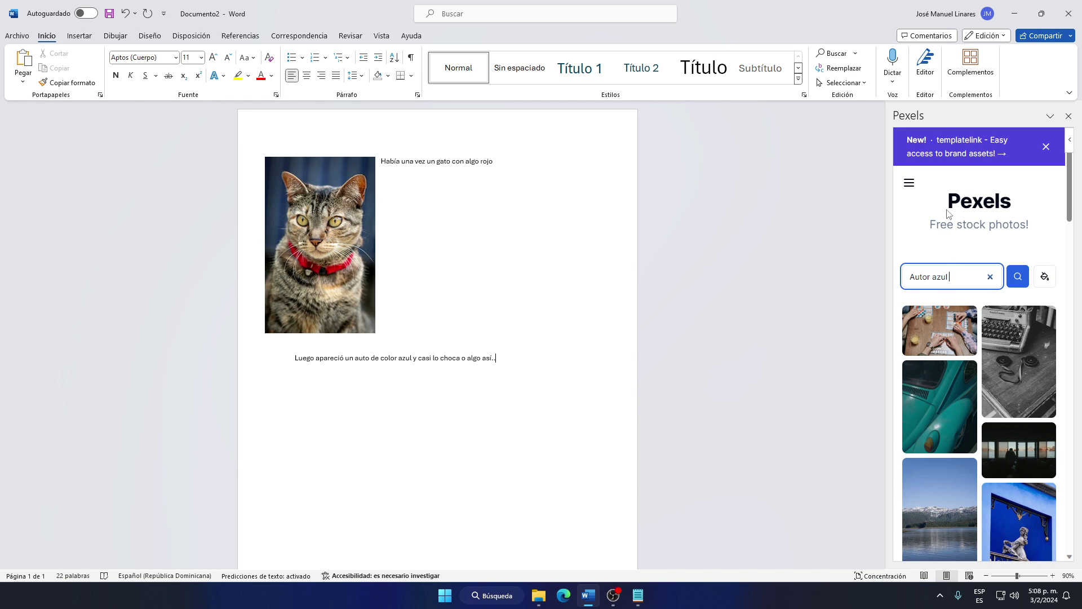
scroll(987, 264, down, 5)
scroll(987, 263, down, 3)
scroll(987, 263, down, 3)
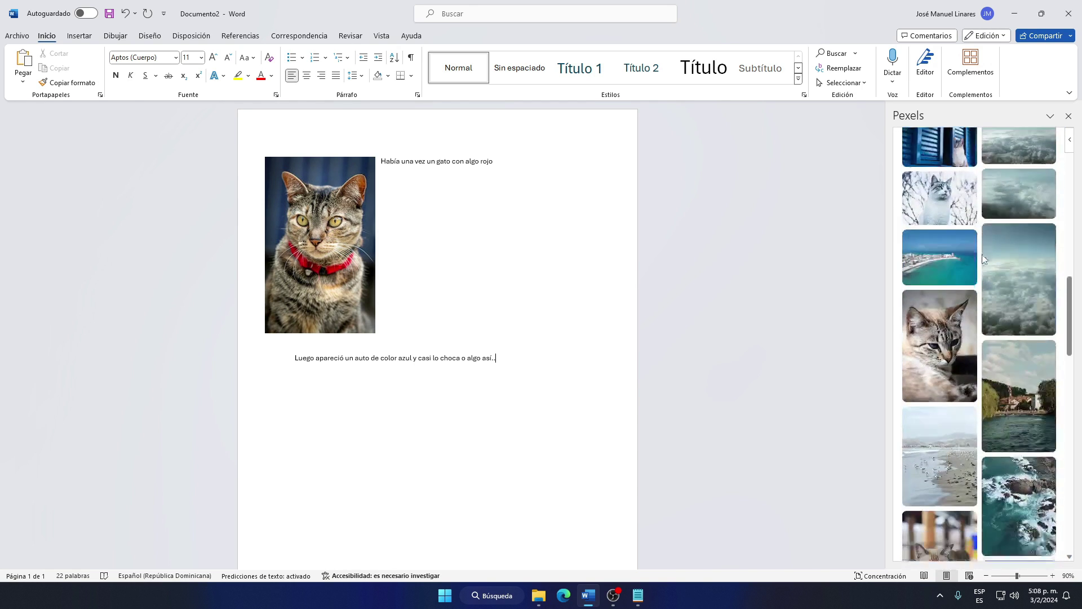
scroll(987, 263, down, 3)
scroll(987, 264, down, 3)
scroll(999, 309, down, 3)
scroll(999, 309, up, 5)
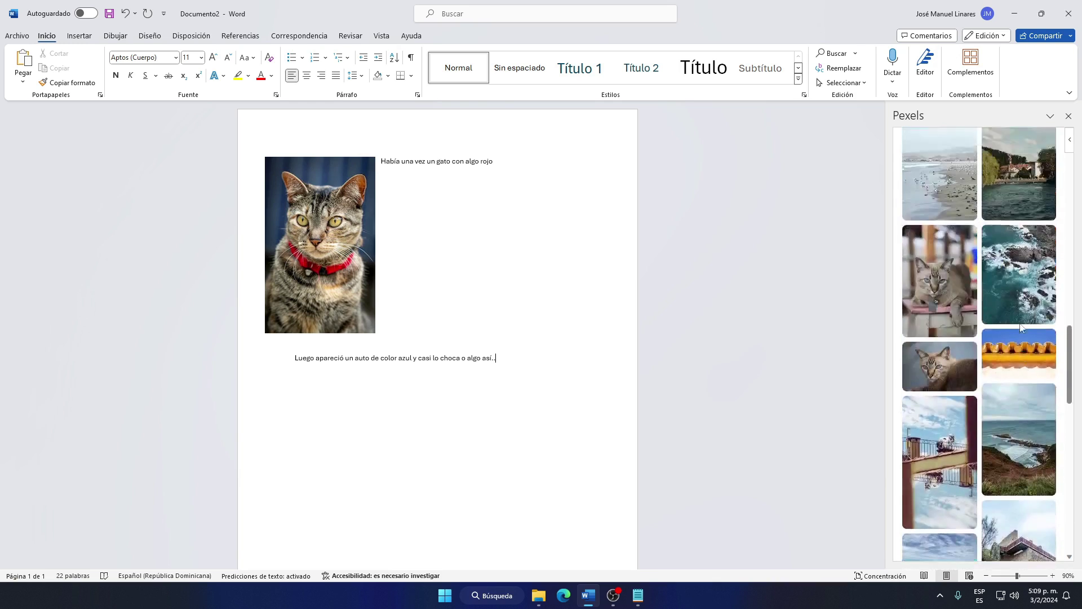
scroll(1007, 255, up, 5)
scroll(1007, 255, up, 5)
Step: Search Pexels for 'car blue' instead and scroll through the blue car photos
key(BackSpace)
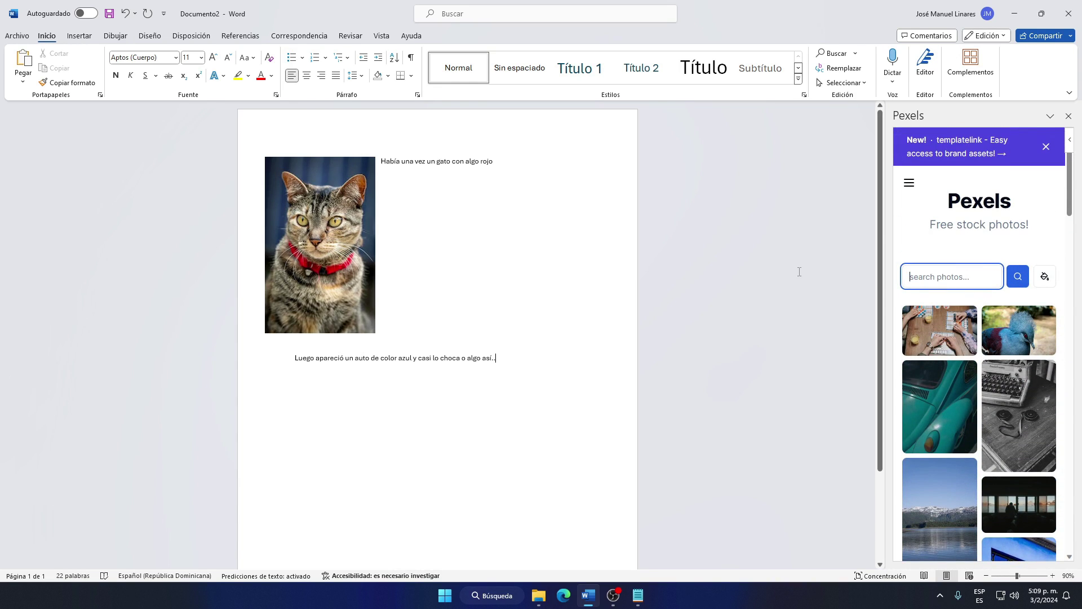
text(car blue)
key(Return)
scroll(925, 296, down, 2)
scroll(926, 296, down, 2)
scroll(927, 292, down, 2)
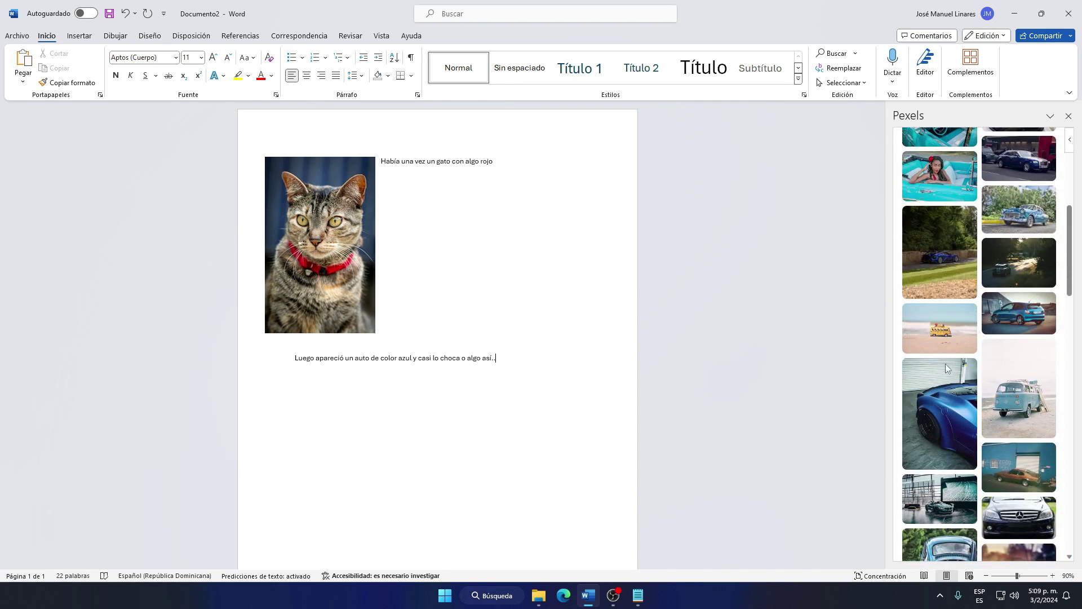
scroll(951, 367, down, 1)
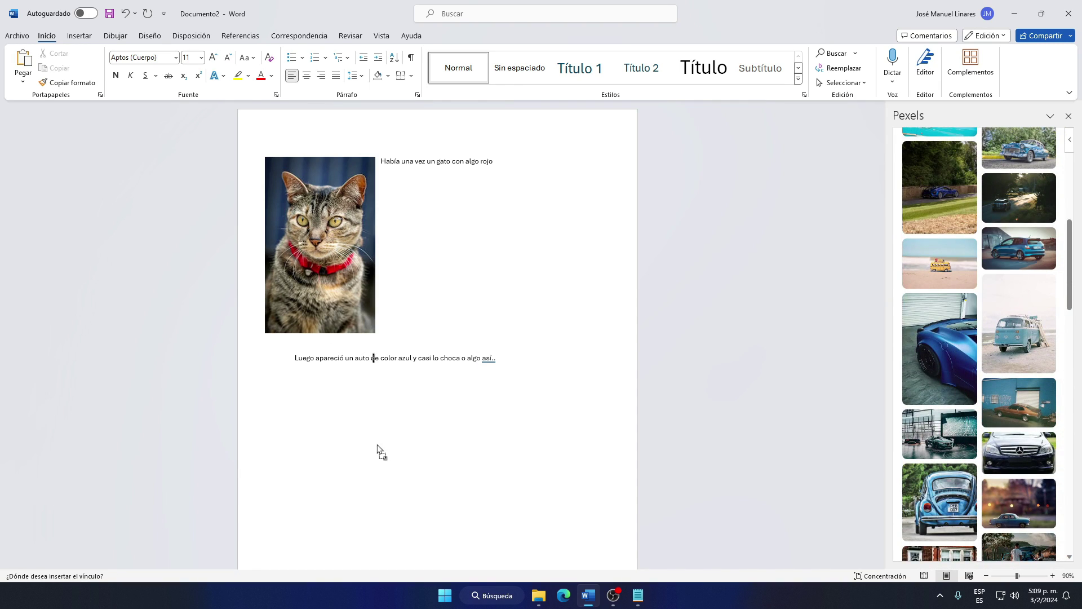
Step: Paste a blue car photo from Pexels, wrap it Arriba y abajo, and move it below the sentence
right_click(1032, 262)
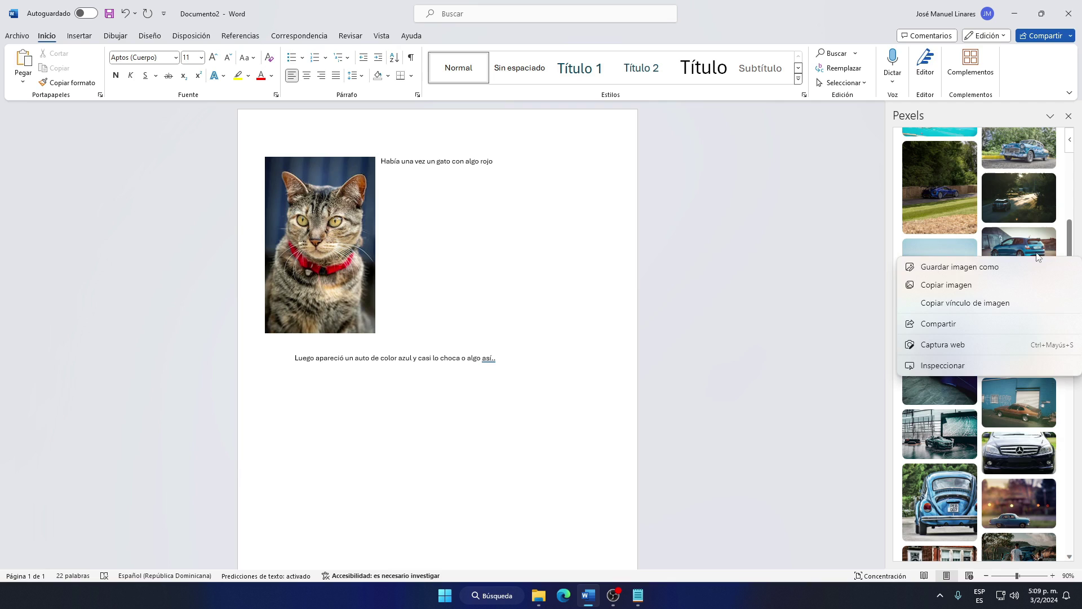
click(979, 286)
key(ctrl+v)
click(454, 465)
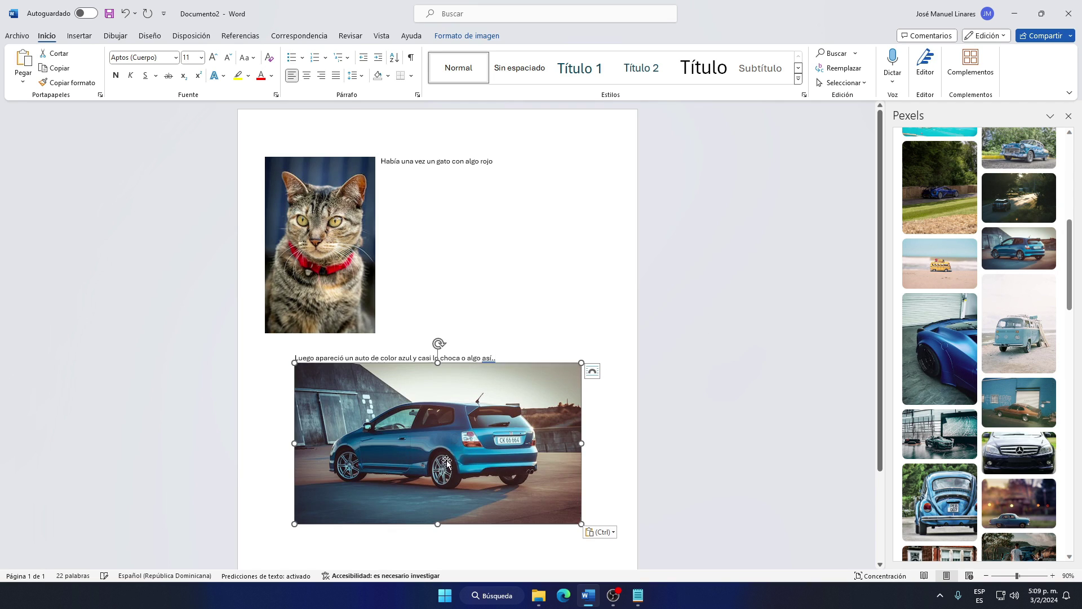
right_click(455, 465)
click(609, 453)
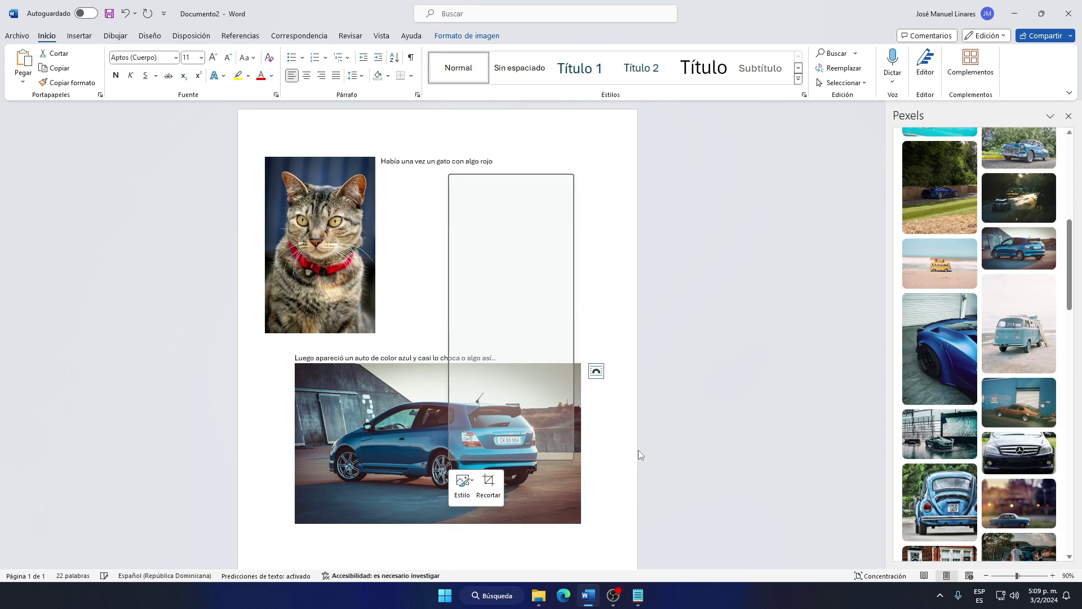
drag(487, 438, 445, 477)
Step: Select the word 'blue' in the Pexels 'car blue' search box
scroll(446, 451, down, 3)
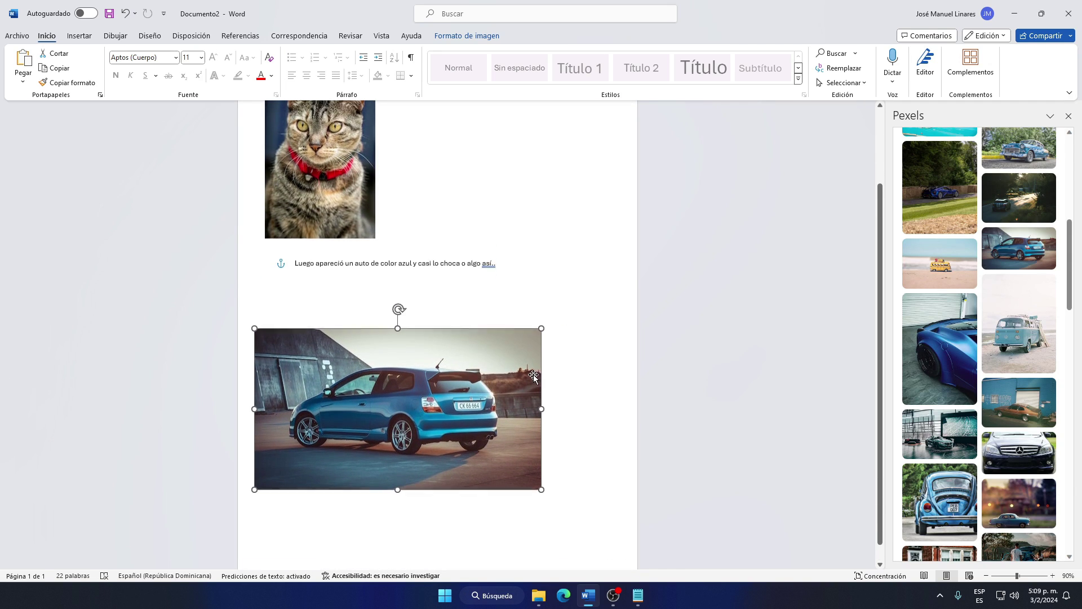
scroll(733, 383, up, 1)
scroll(1015, 395, up, 7)
triple_click(983, 277)
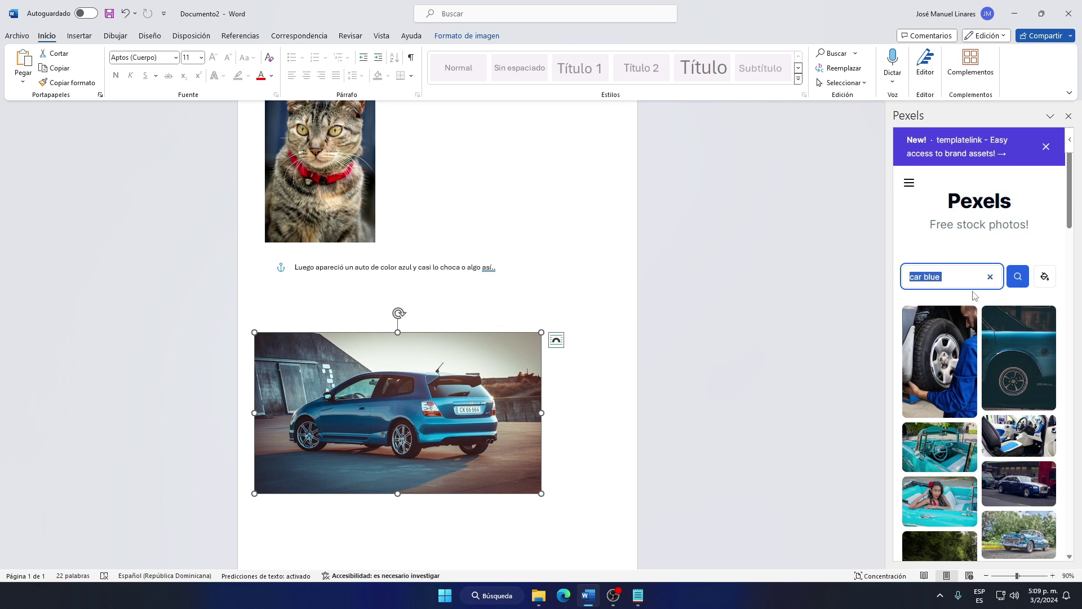
drag(948, 276, 925, 276)
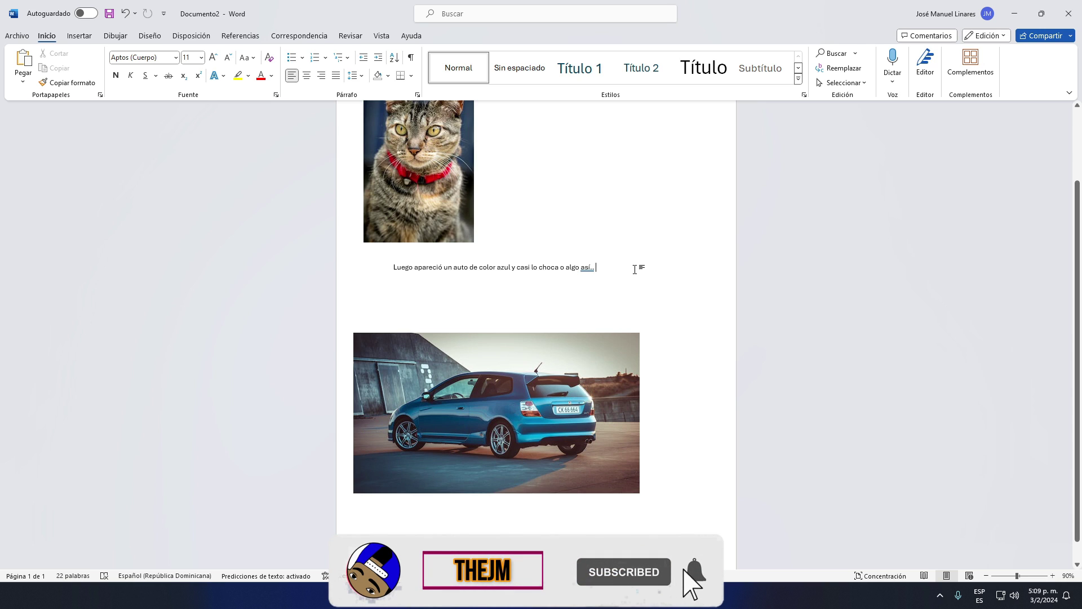
double_click(589, 267)
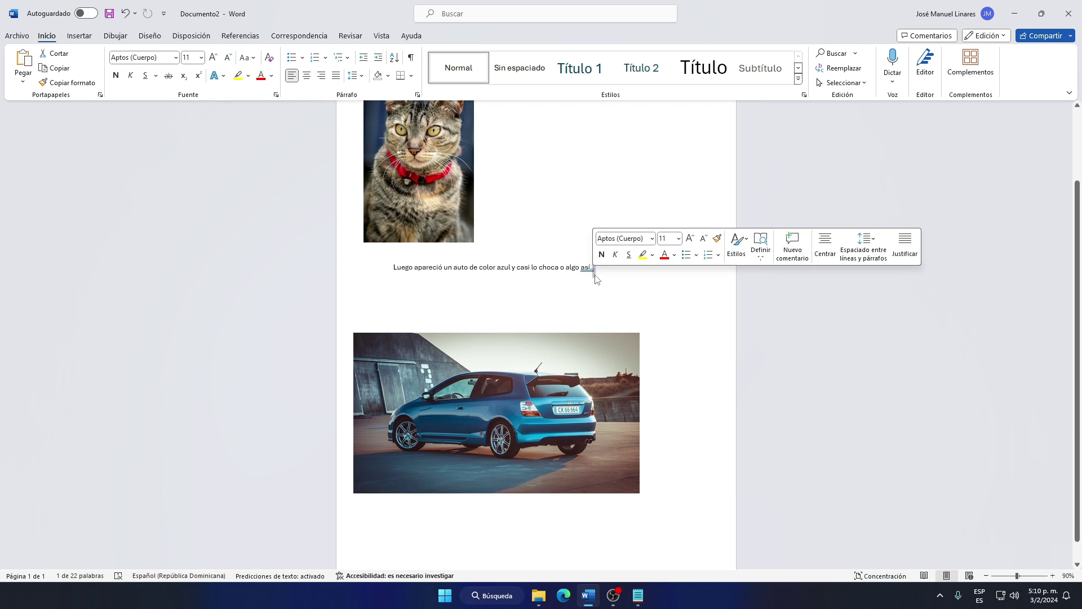
click(621, 287)
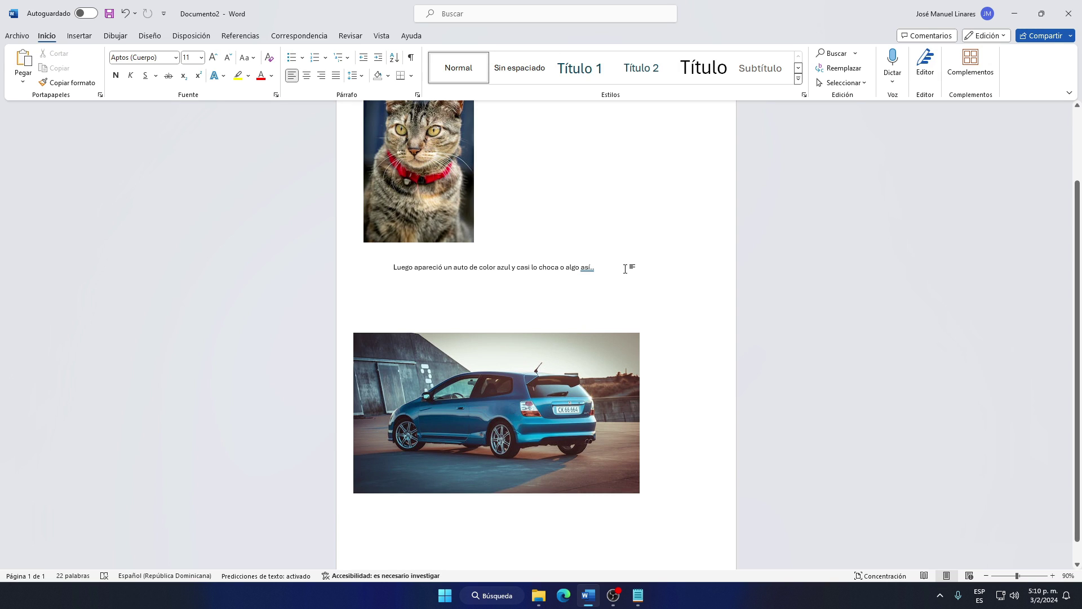
Step: Search the Office store for 'LanguageTool' and add that add-in, accepting its license terms
click(972, 80)
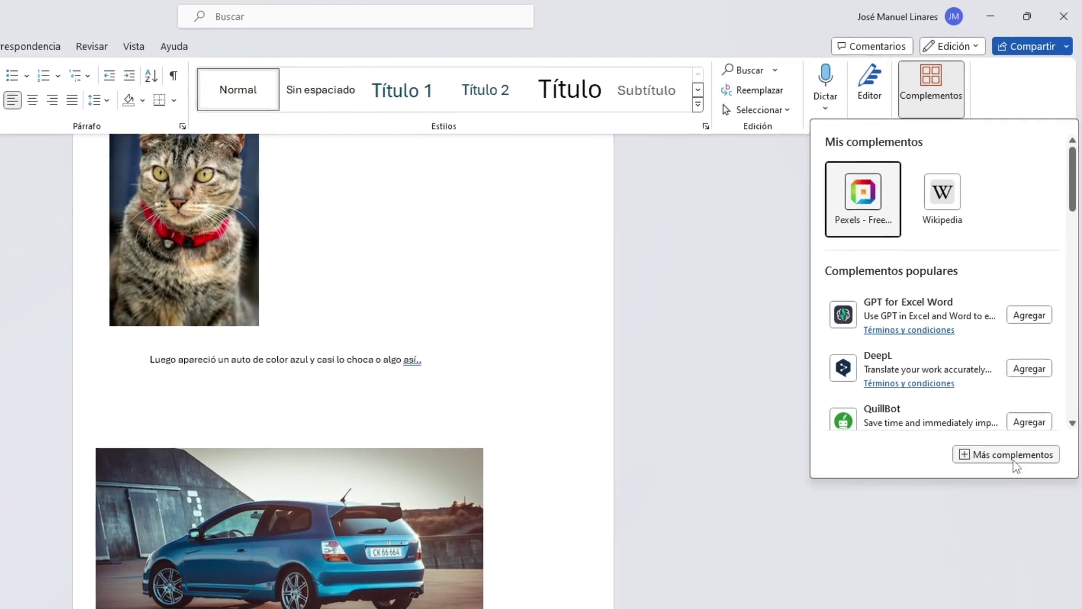
click(1013, 456)
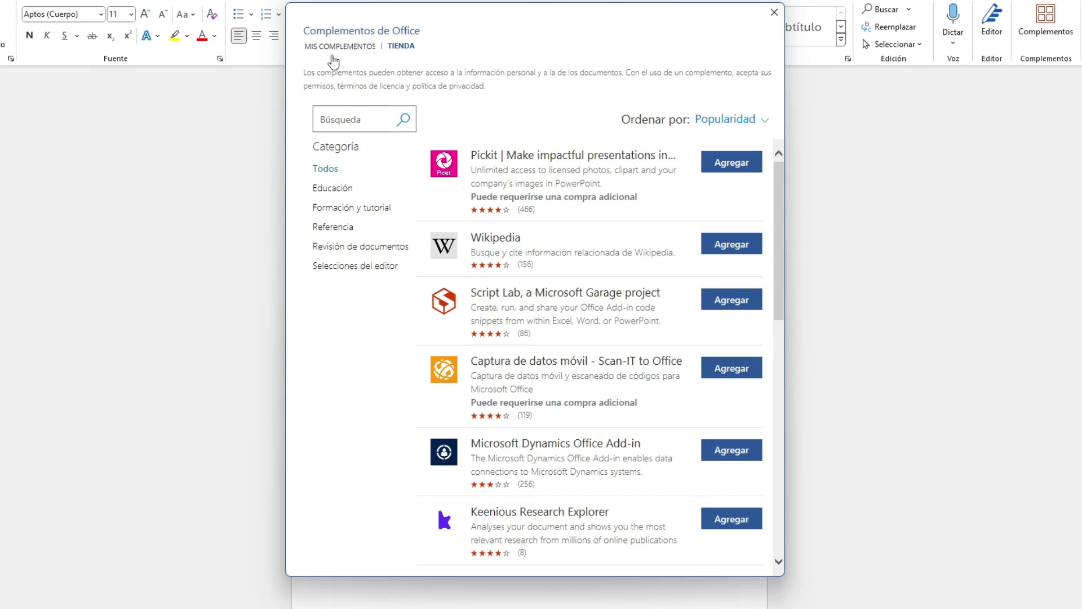
click(366, 85)
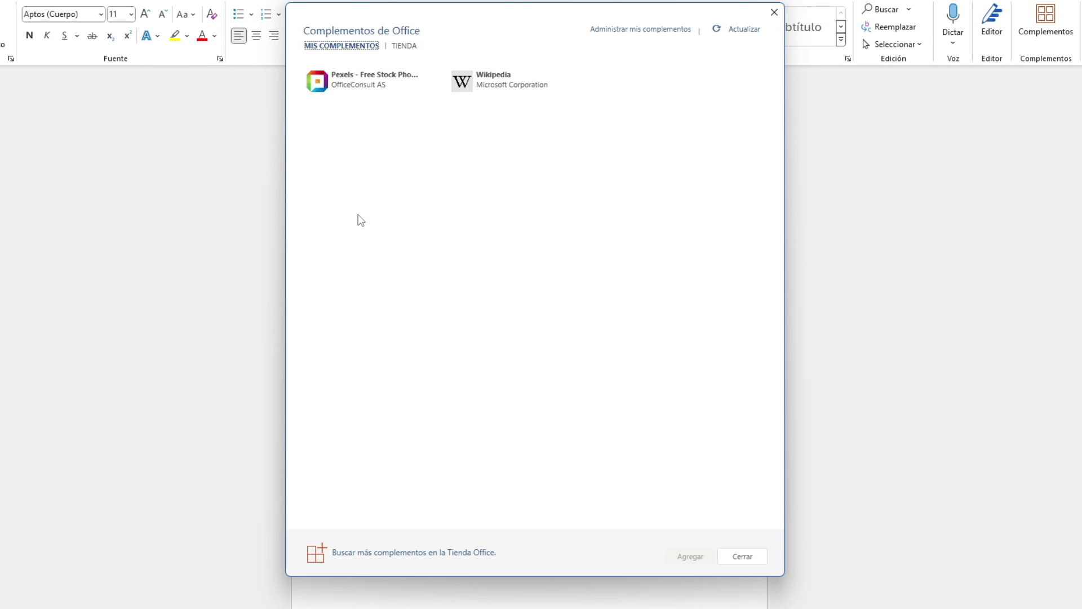
click(402, 47)
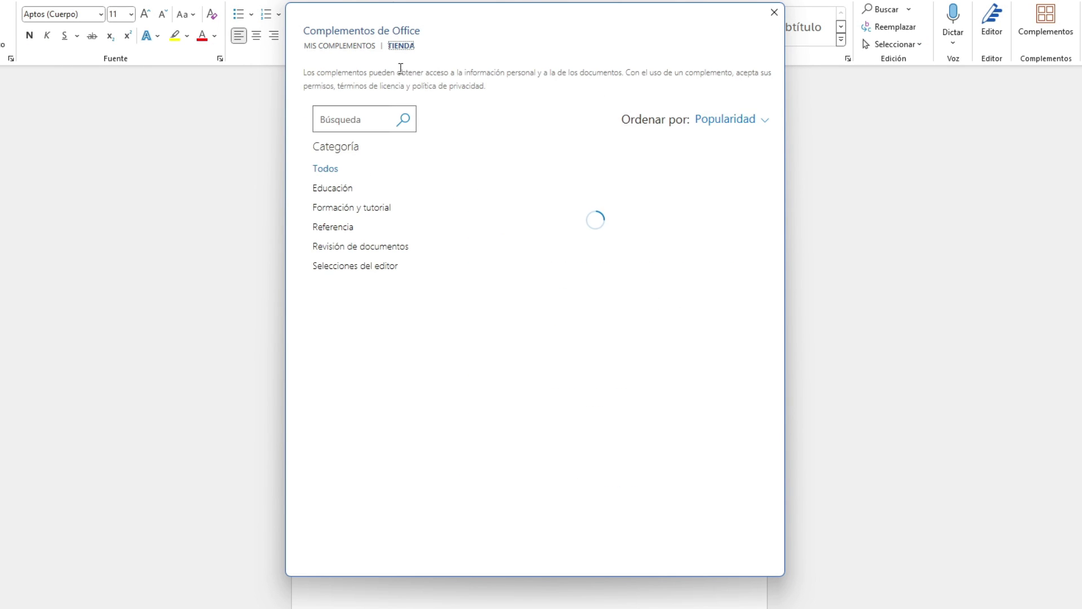
click(367, 118)
key(super+v)
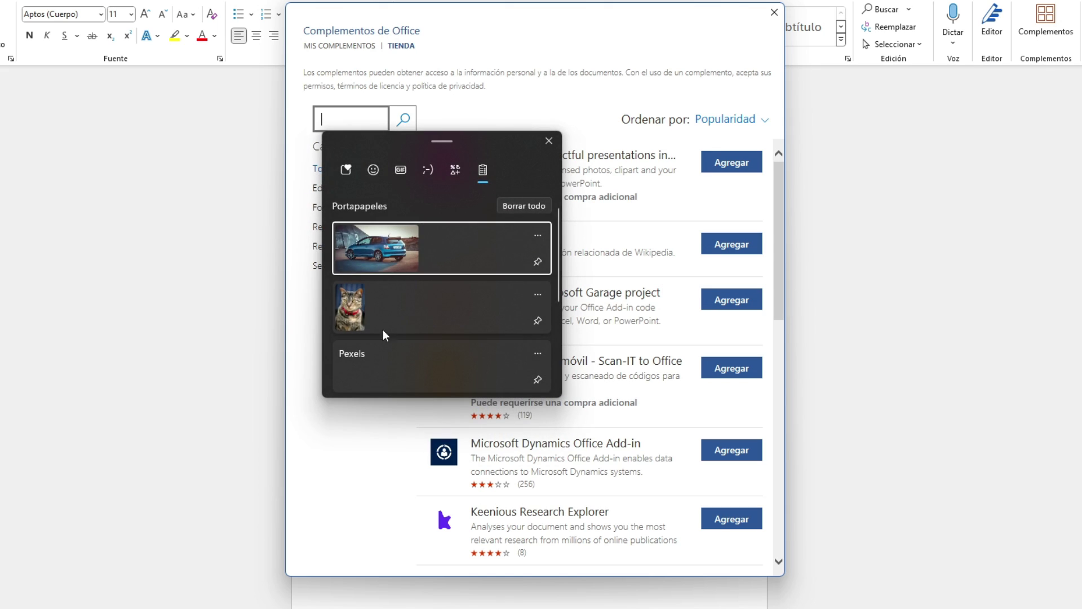
scroll(385, 337, down, 3)
click(382, 293)
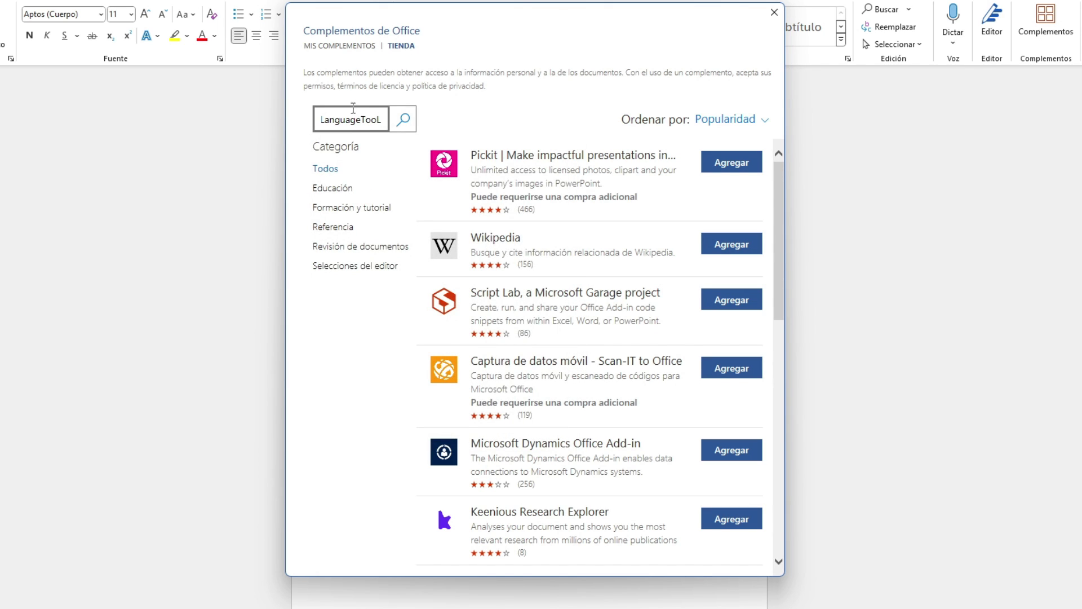
key(Return)
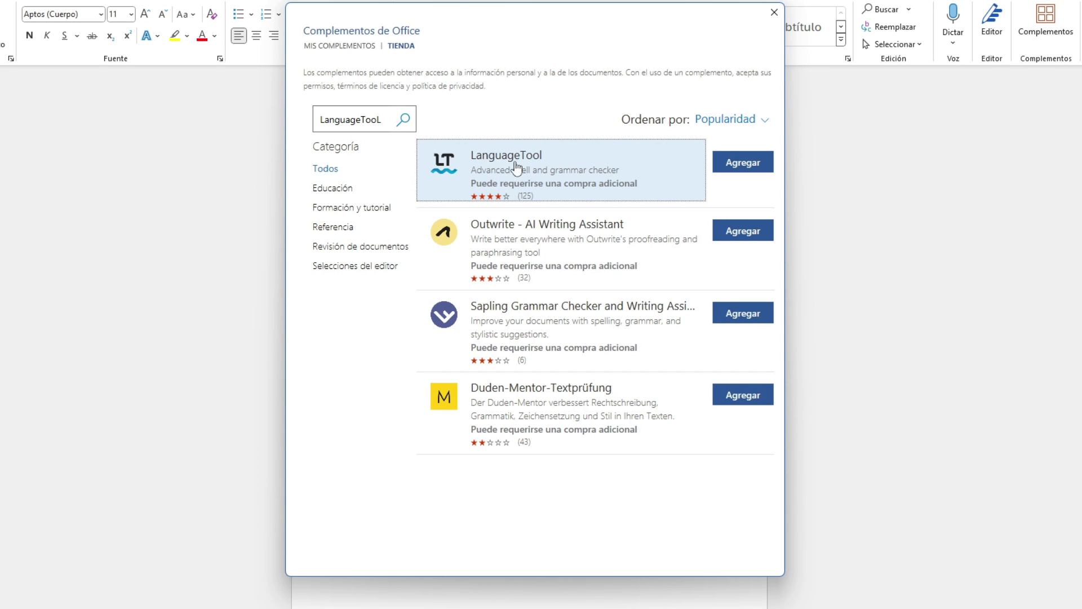
click(742, 163)
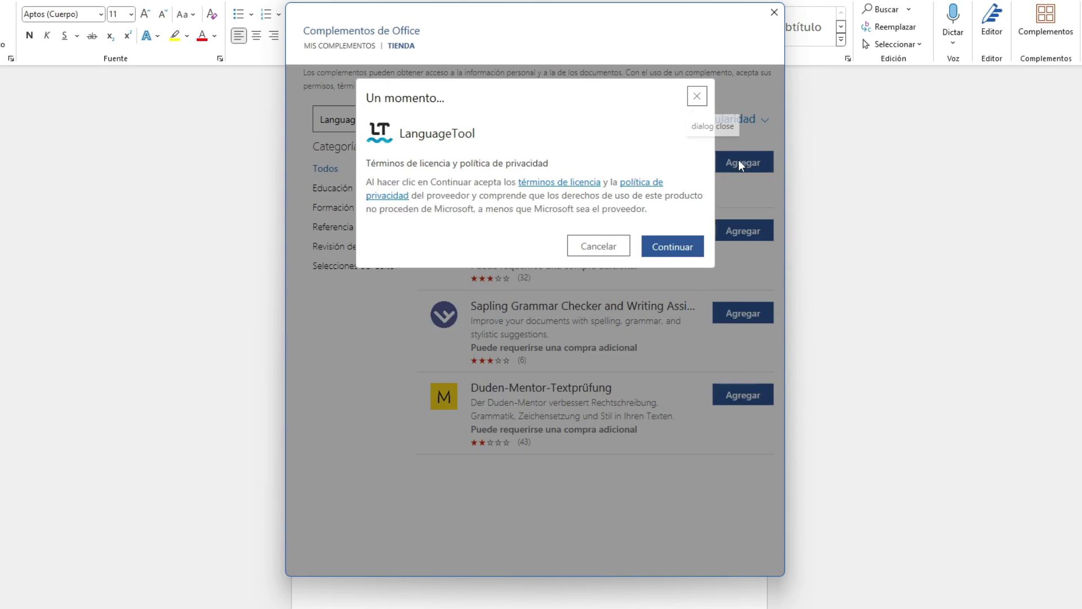
click(674, 243)
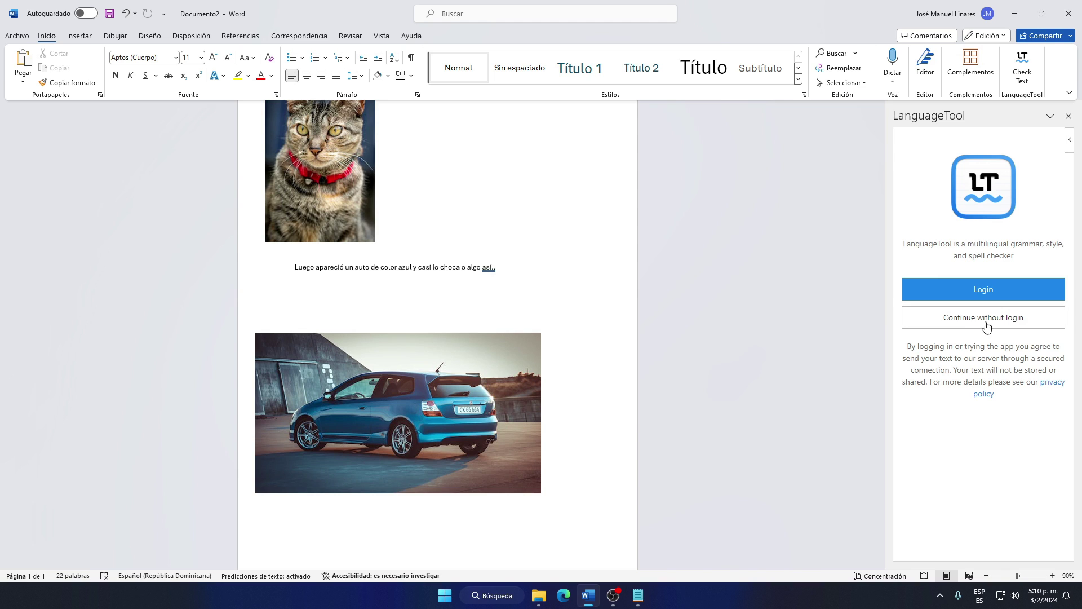
Step: Continue in LanguageTool without login and type the misspelled test line 'Bien vien ola , ases'
click(997, 322)
text(Bien v)
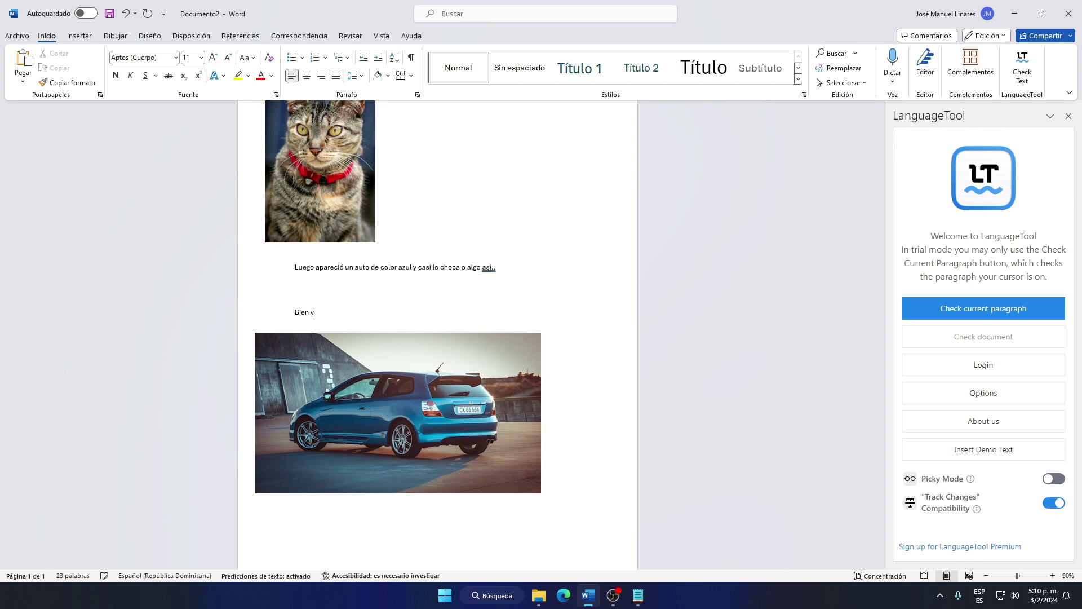
text(ein)
text(vbi)
text(ien ola , as)
text(es)
drag(940, 237, 963, 236)
Step: Have LanguageTool check the test line, accept 'bien' for 'vien', and return to its start screen
click(973, 310)
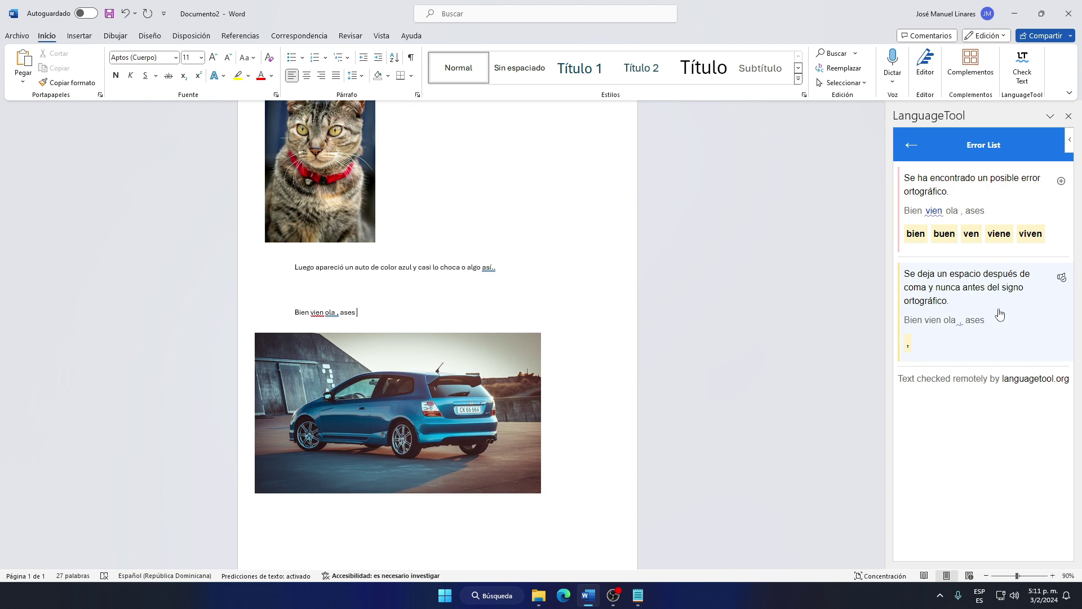
click(917, 234)
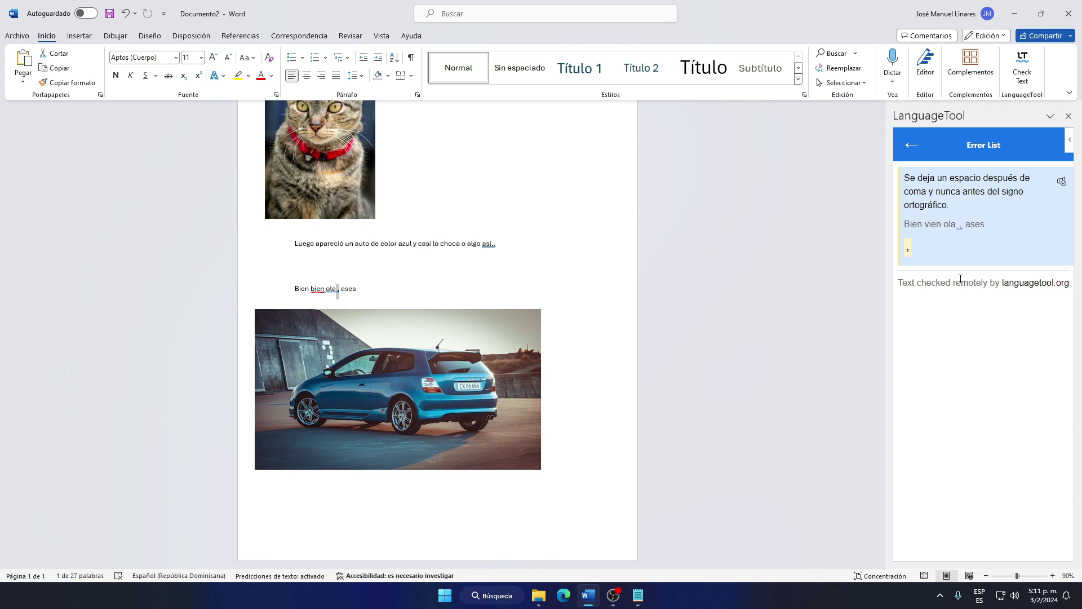
click(912, 145)
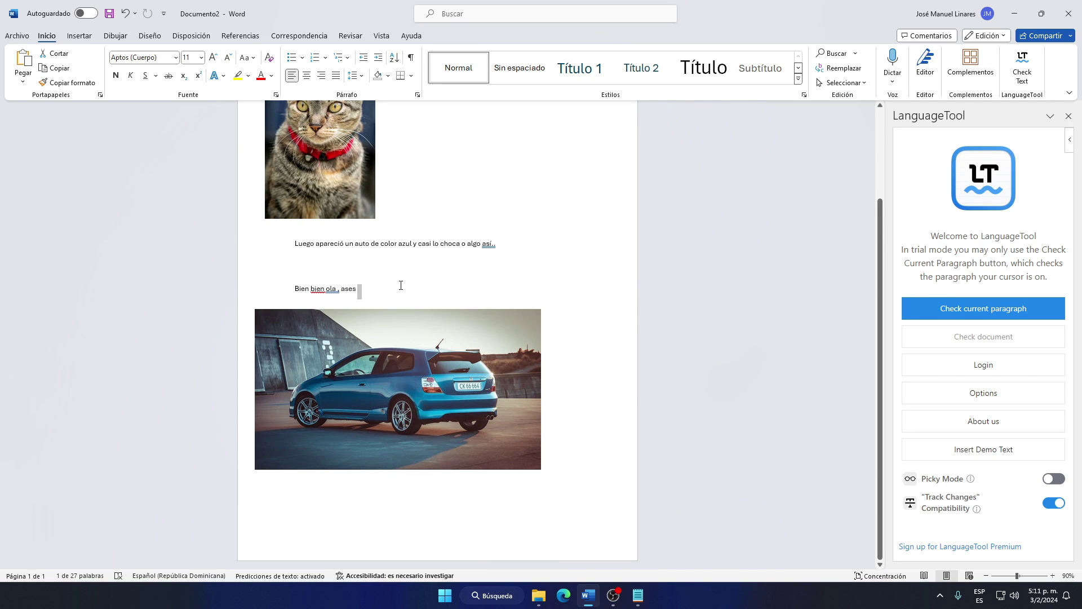
Step: Select and deselect words on the test line, then show the Complementos add-in list
double_click(457, 288)
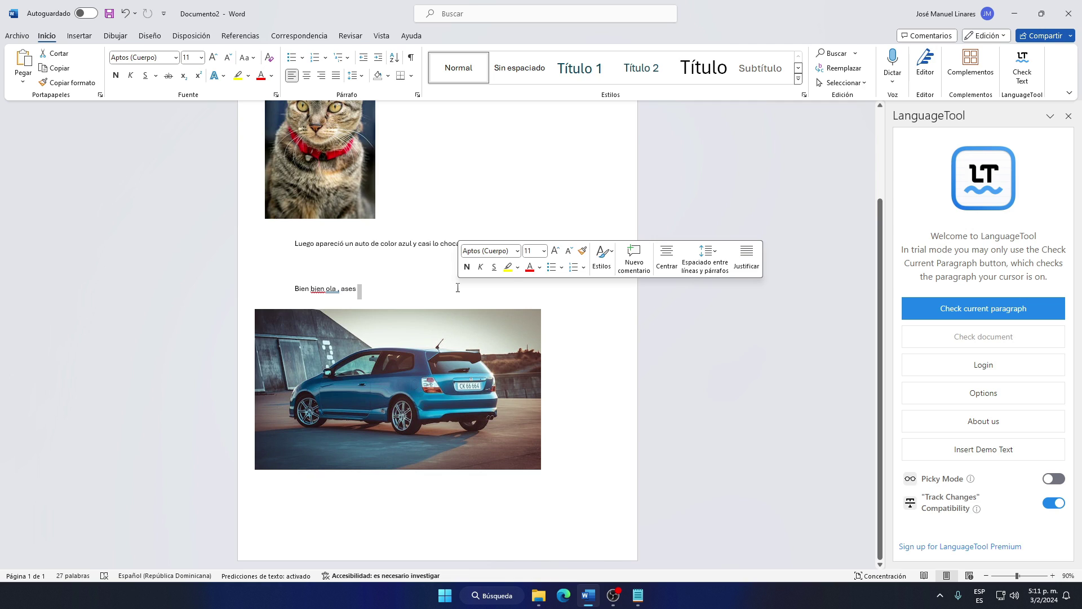
click(407, 295)
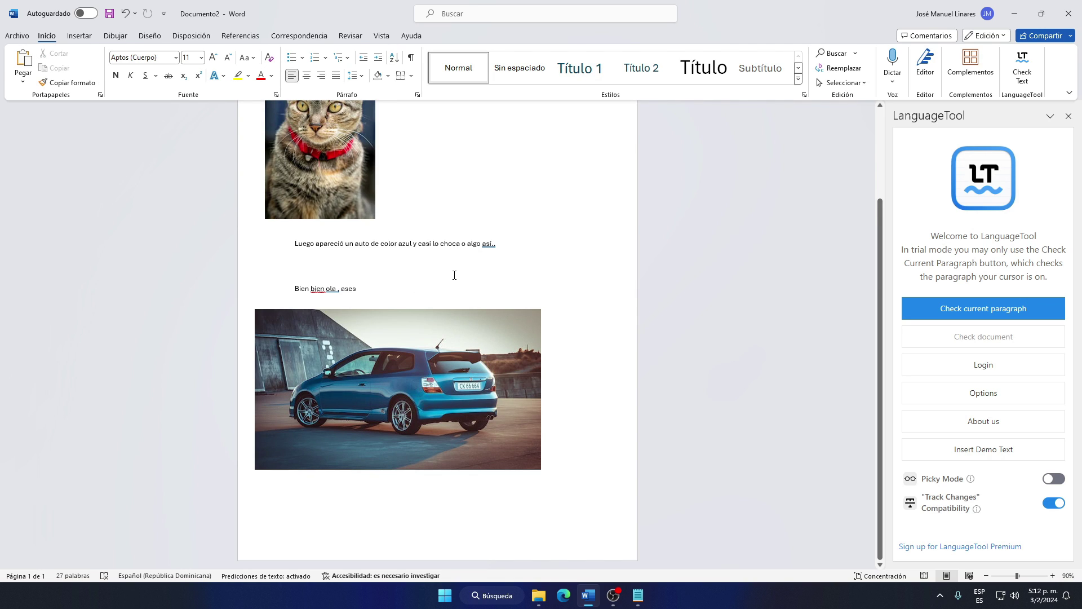
double_click(395, 246)
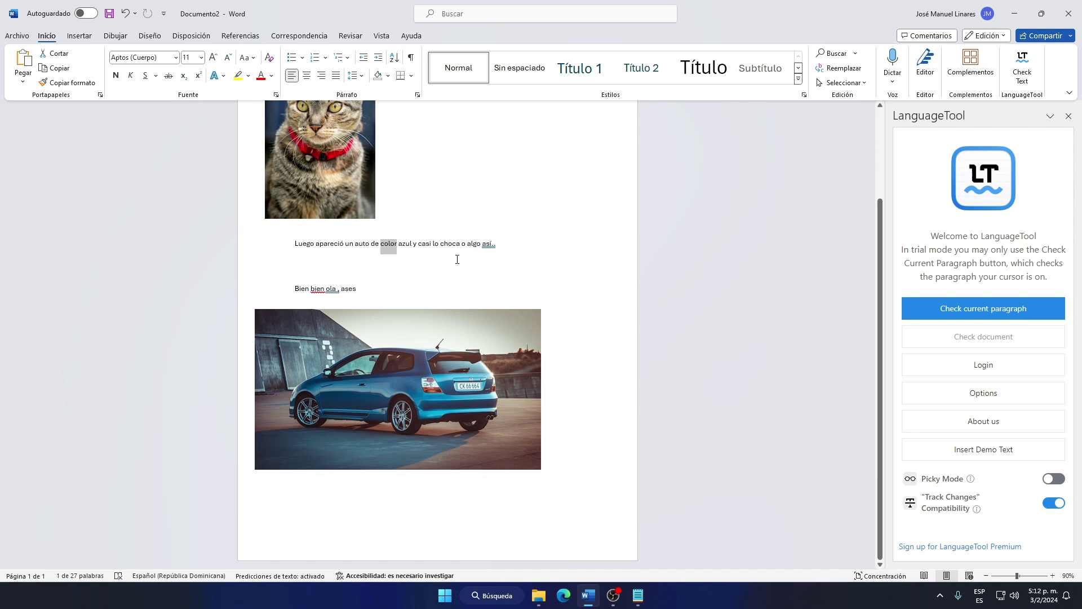
scroll(457, 259, up, 3)
scroll(452, 274, down, 2)
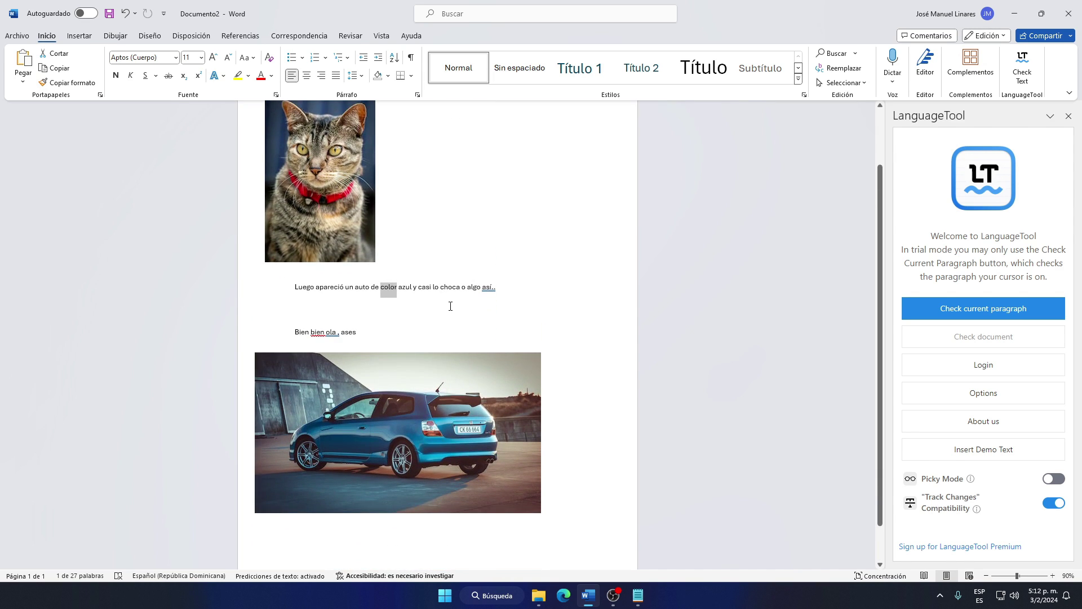
click(460, 302)
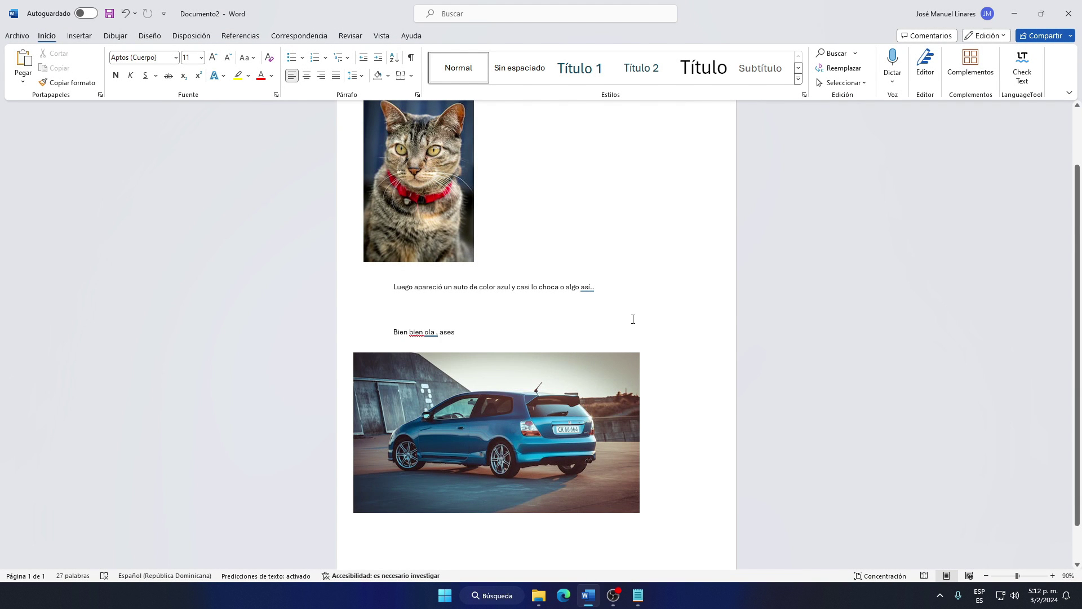
click(970, 62)
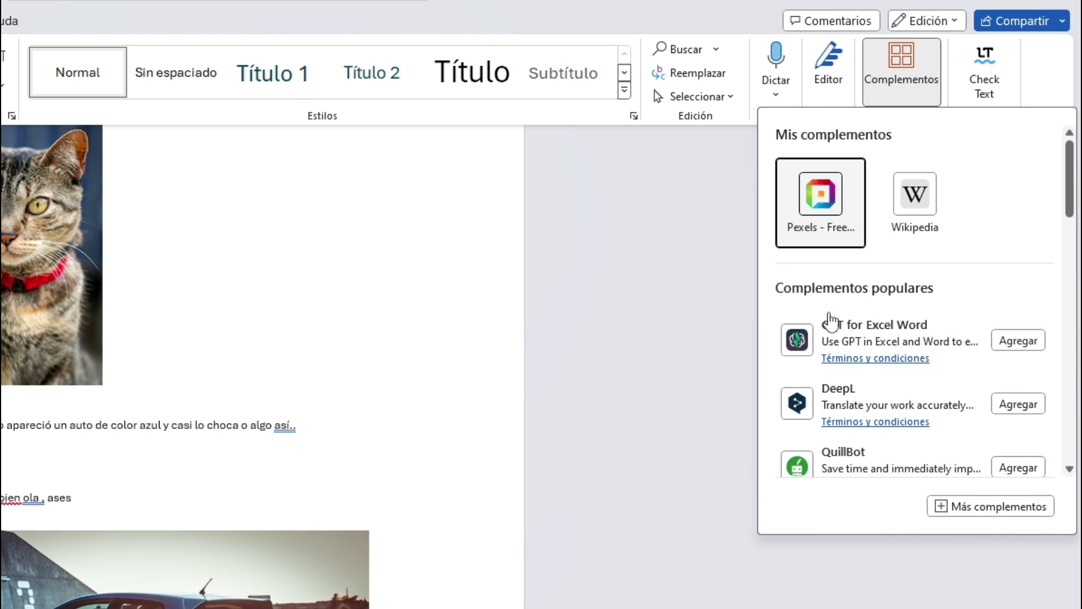
Step: Search the Office add-in store for 'GPT for Excel Word' and add it
click(993, 510)
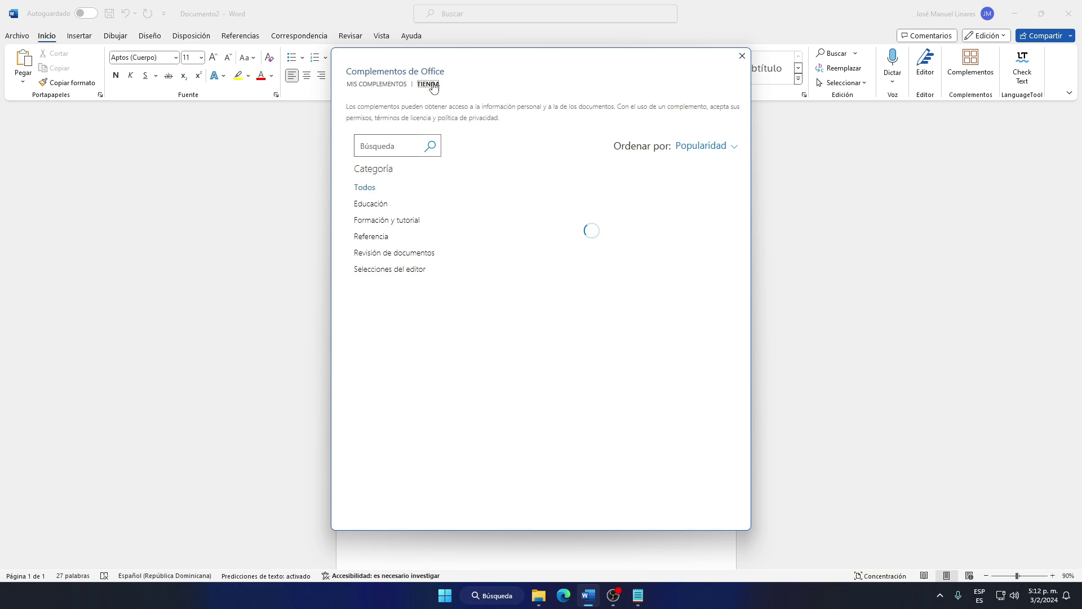
click(404, 146)
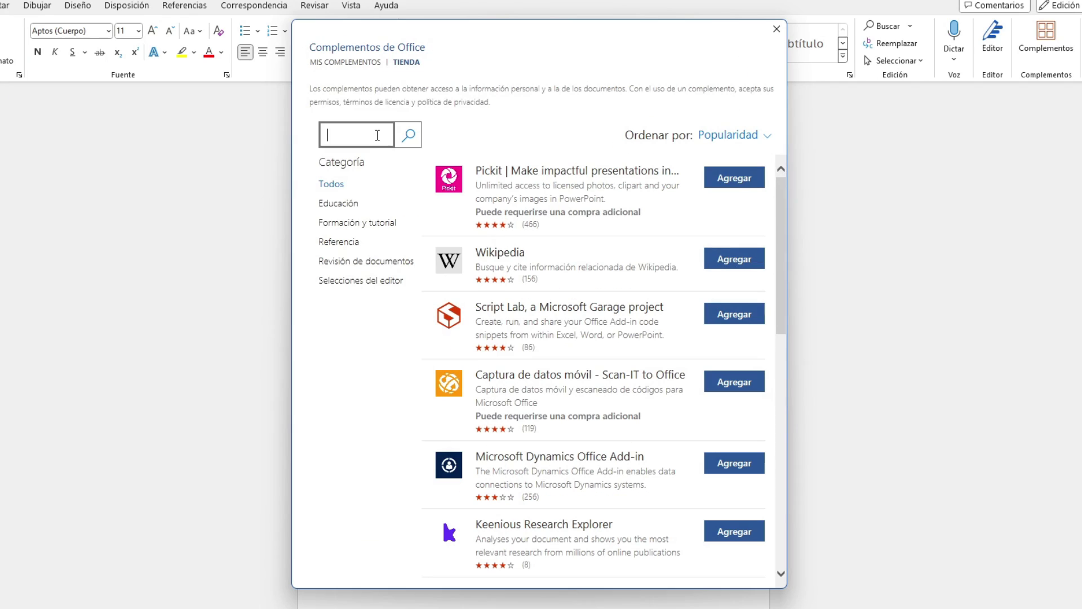
key(super+v)
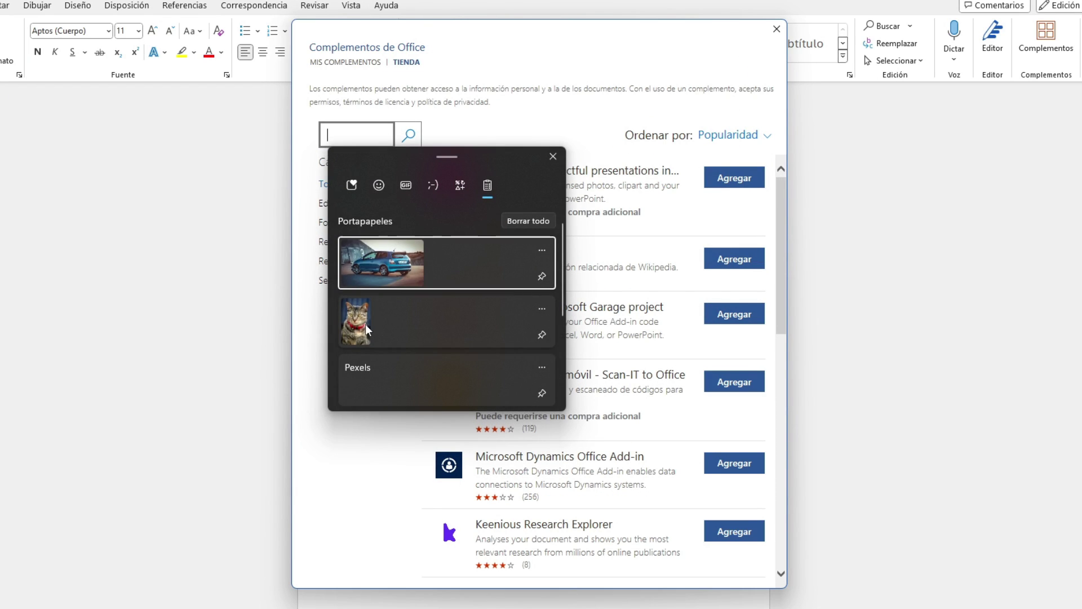
scroll(428, 315, down, 3)
click(410, 365)
click(341, 138)
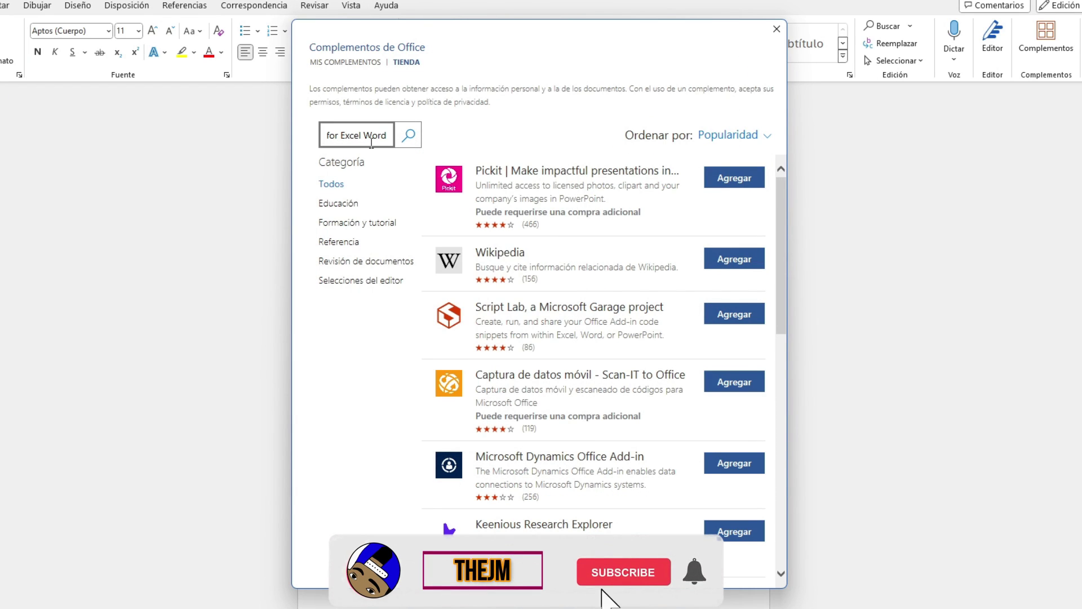
key(Home)
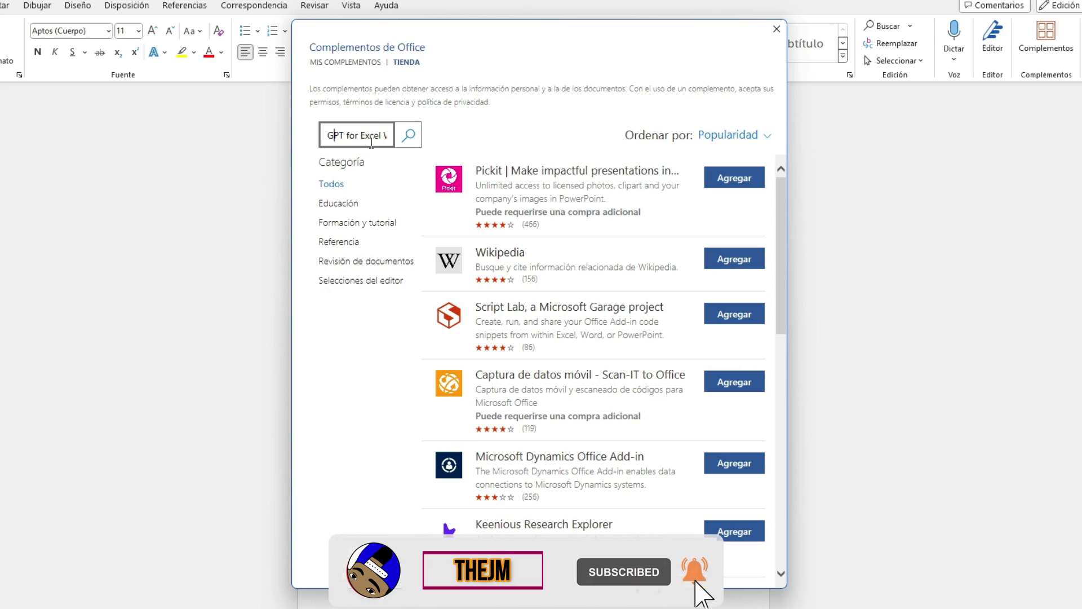
key(End)
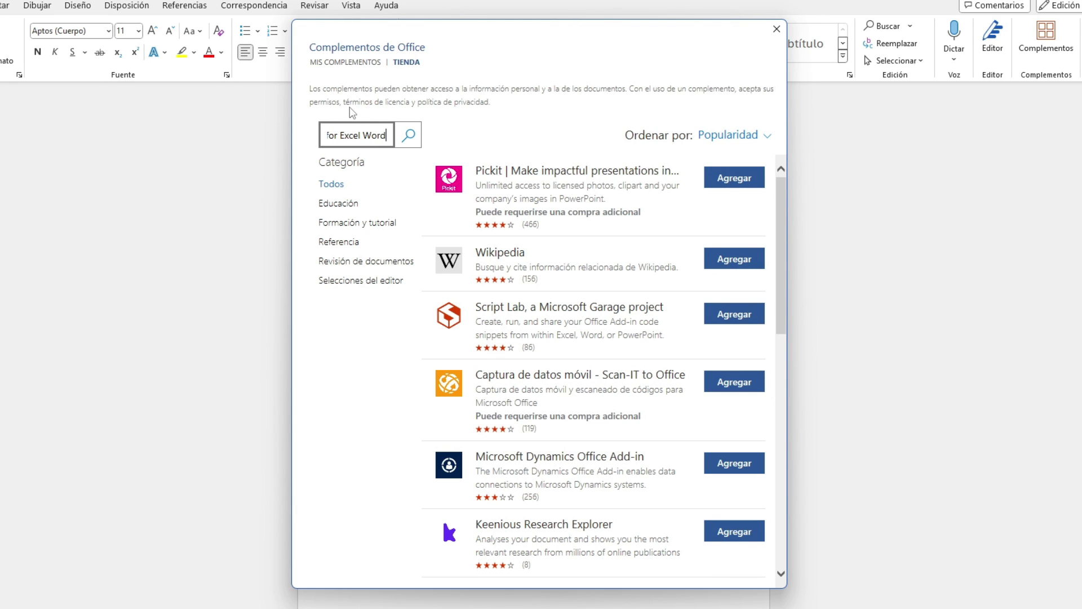
key(Return)
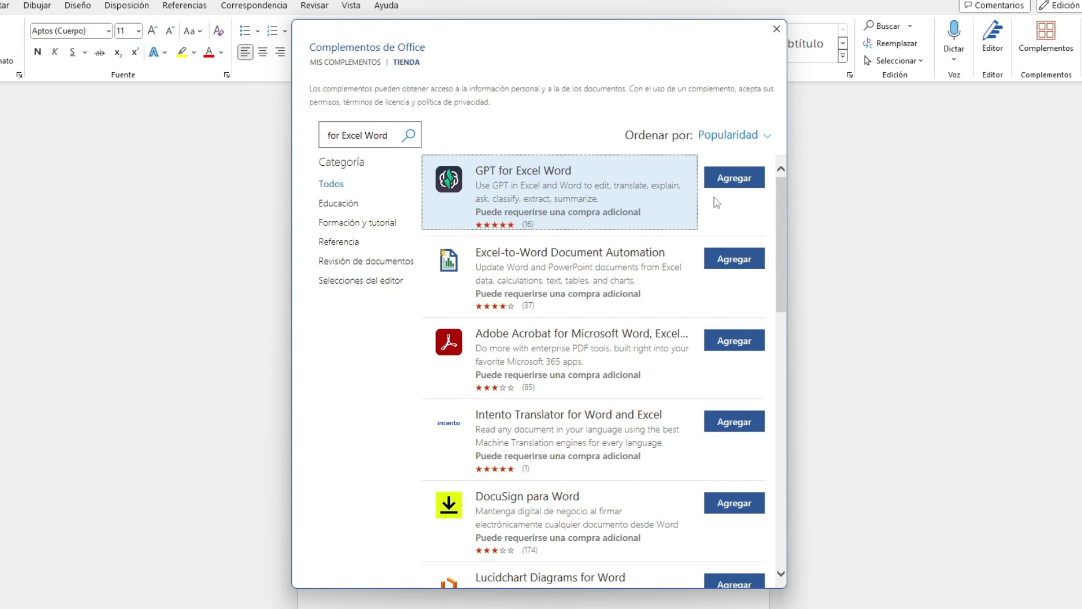
click(733, 179)
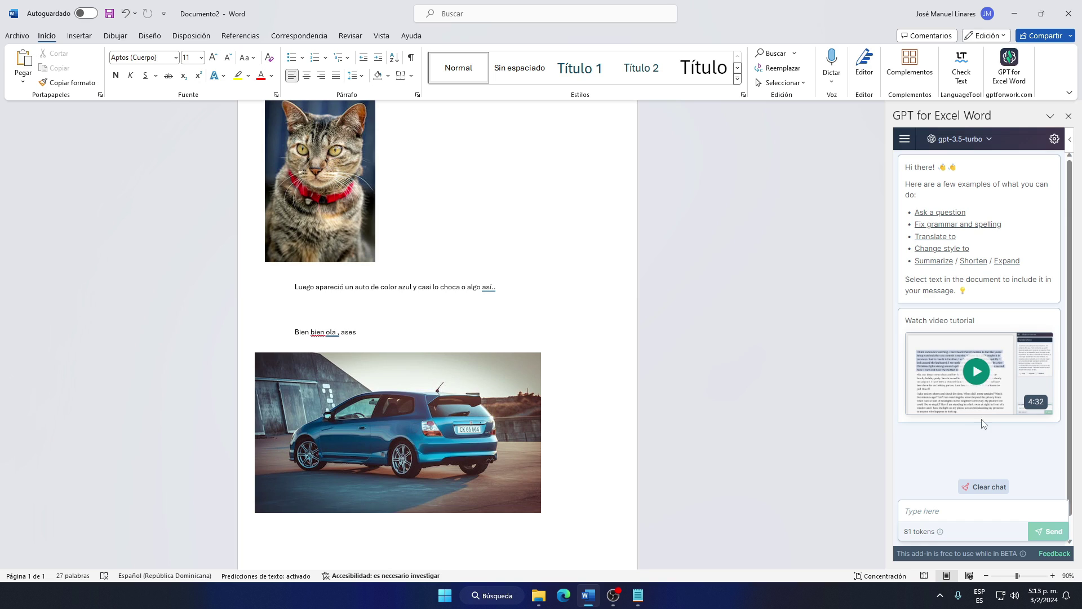
Step: Put the cursor in the 'Type here' box of the GPT for Excel Word chat pane
click(977, 512)
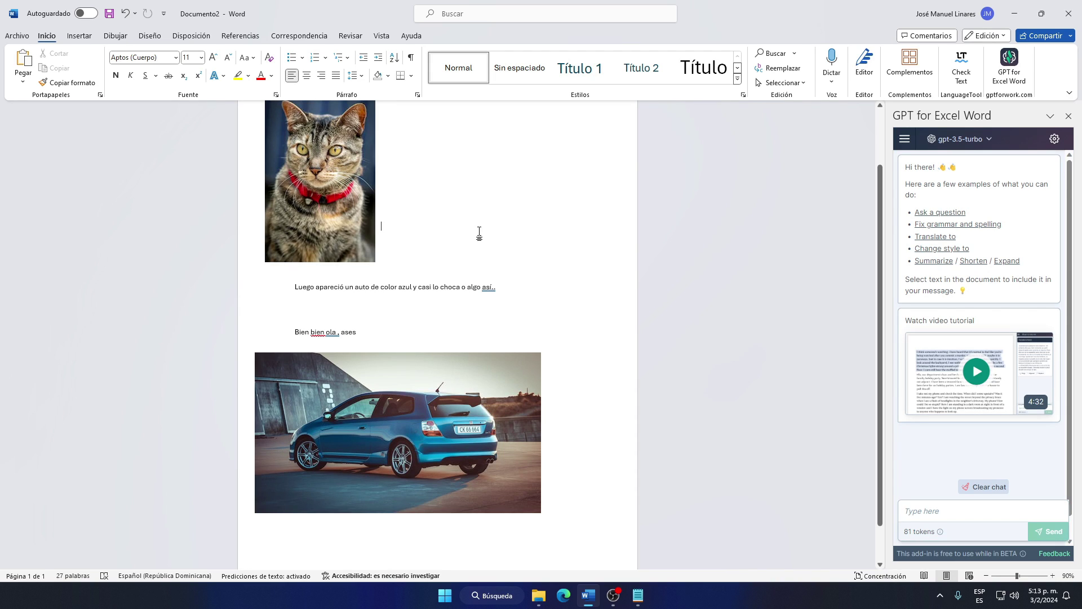
Step: Send the GPT chat the prompt 'Escrine unbe una toria de un ga y un auzul, muy breve'
scroll(478, 235, up, 2)
scroll(502, 252, down, 1)
click(964, 511)
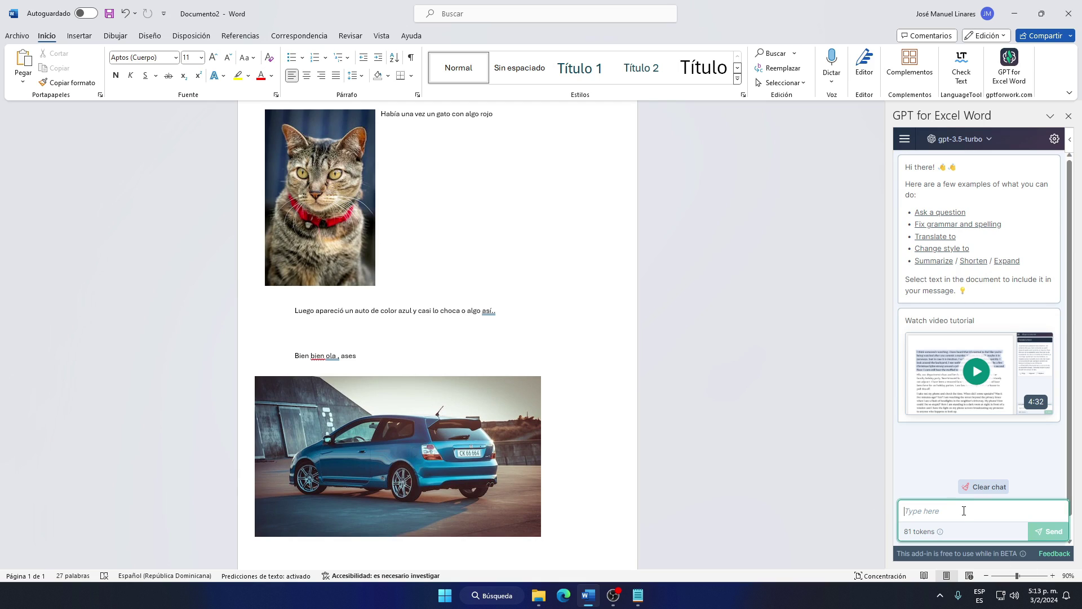
text(E)
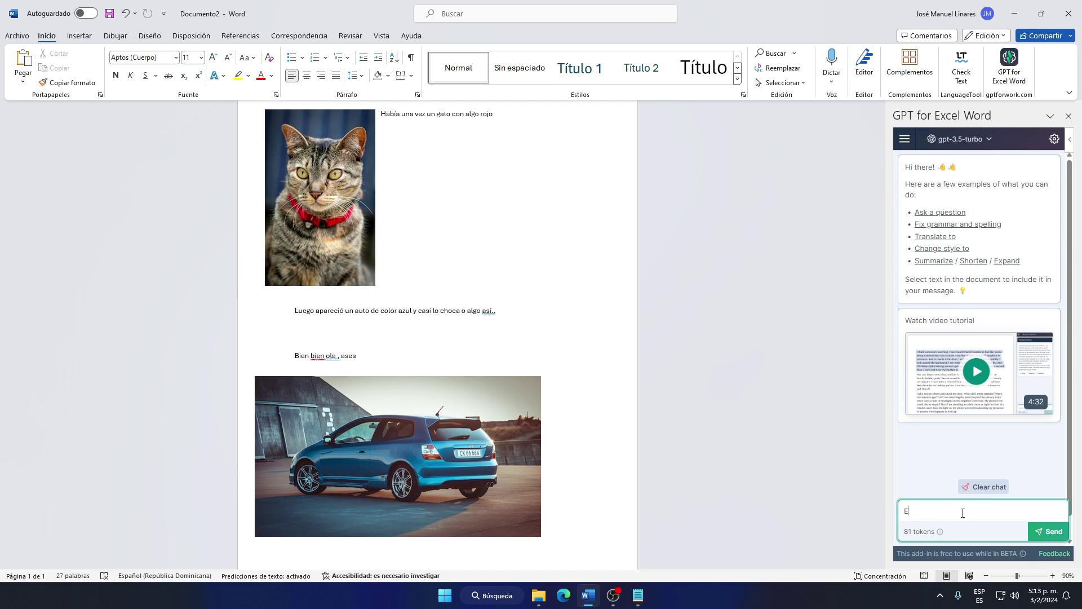
text(scri)
text(ne un)
text(be una )
text(tor)
text(ia de un ga)
text( y)
text( un auto a)
text(zul)
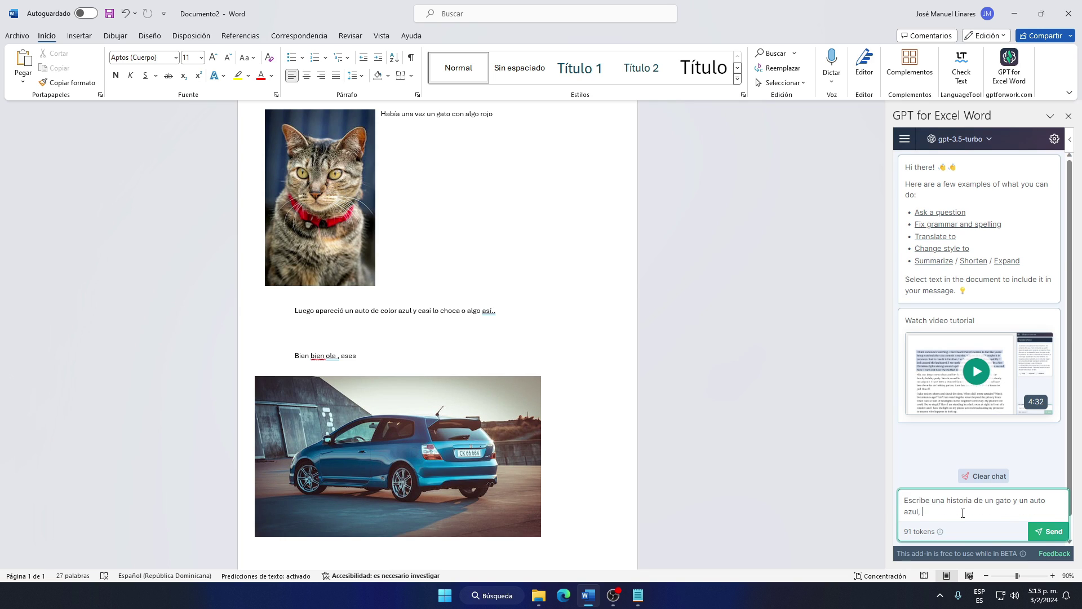
text(, muy breve)
key(Return)
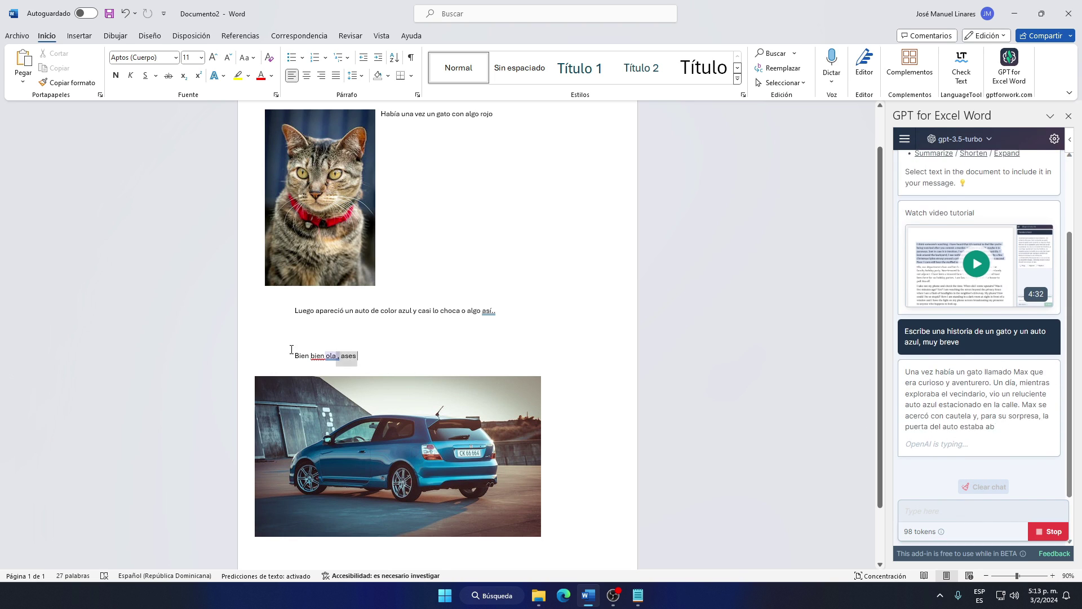
Step: Delete the old placeholder lines about the car and beside the cat photo
drag(361, 357, 299, 358)
key(BackSpace)
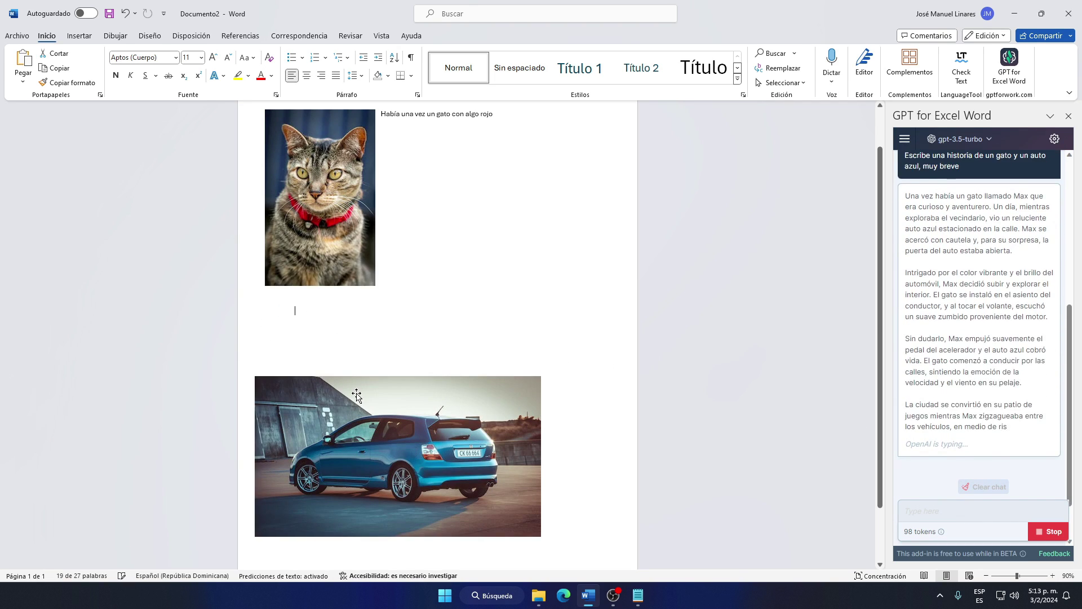
scroll(481, 149, up, 2)
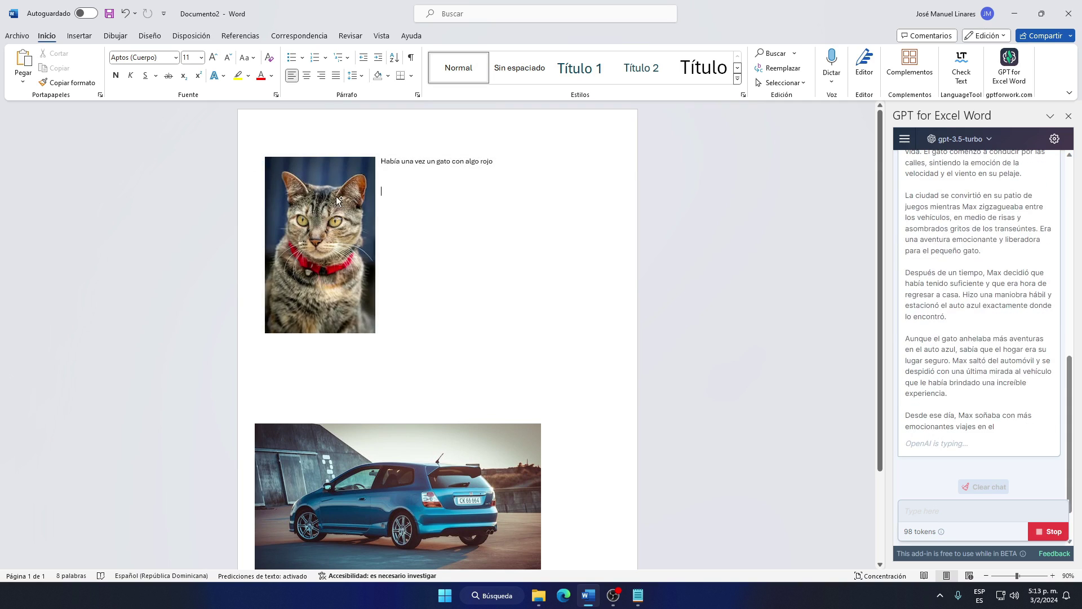
drag(503, 160, 379, 162)
key(BackSpace)
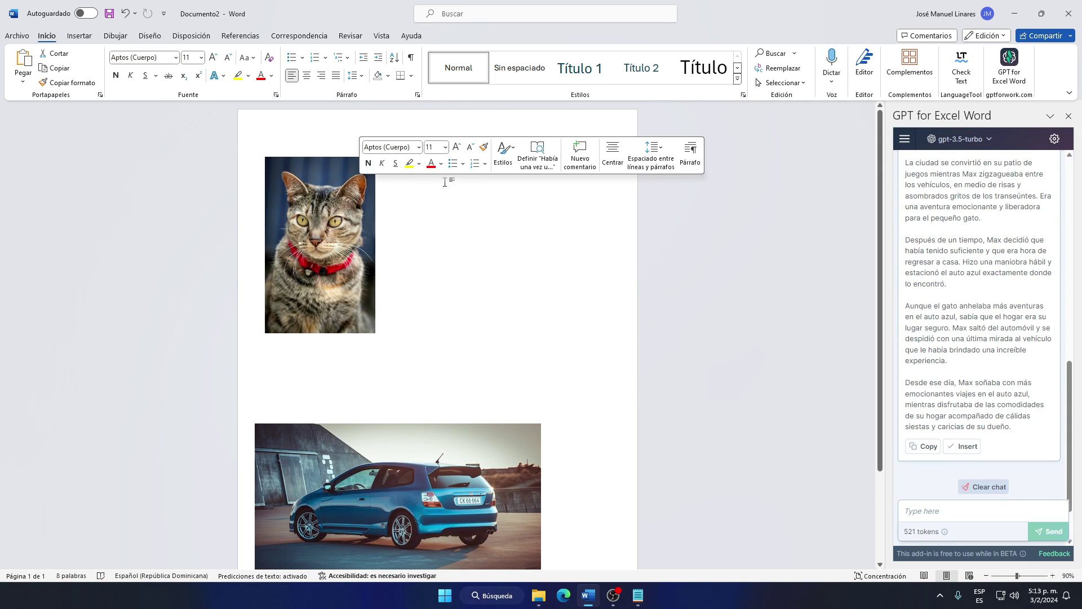
Step: Open the car photo's alt text in Formato de imagen, then close that pane
click(417, 458)
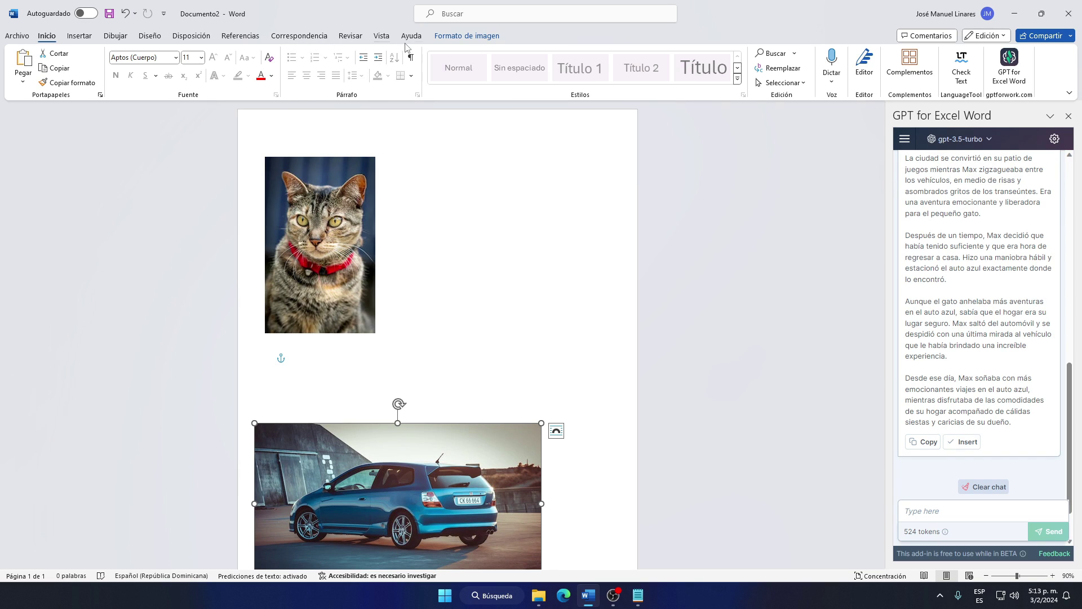
click(451, 36)
click(696, 67)
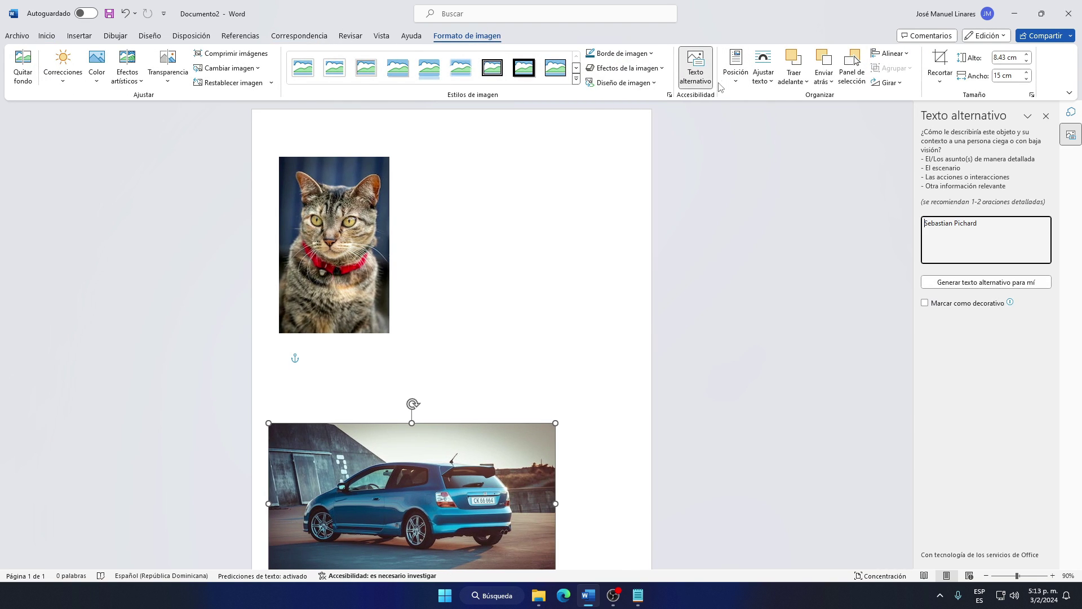
click(736, 66)
click(773, 181)
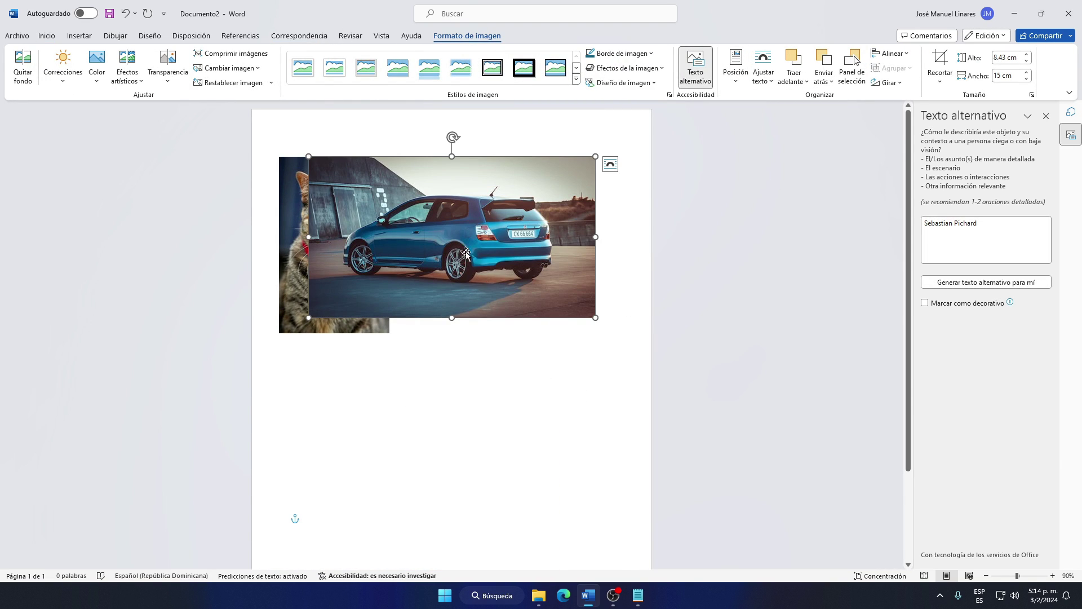
click(552, 300)
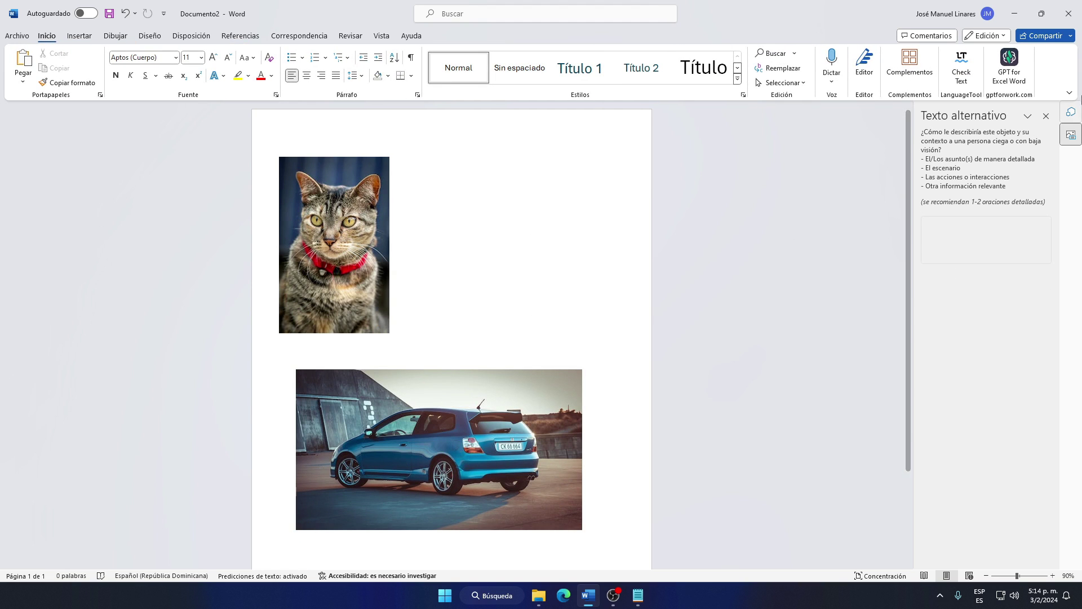
Step: Bring back the GPT assistant panel to view the finished Max story
click(1046, 115)
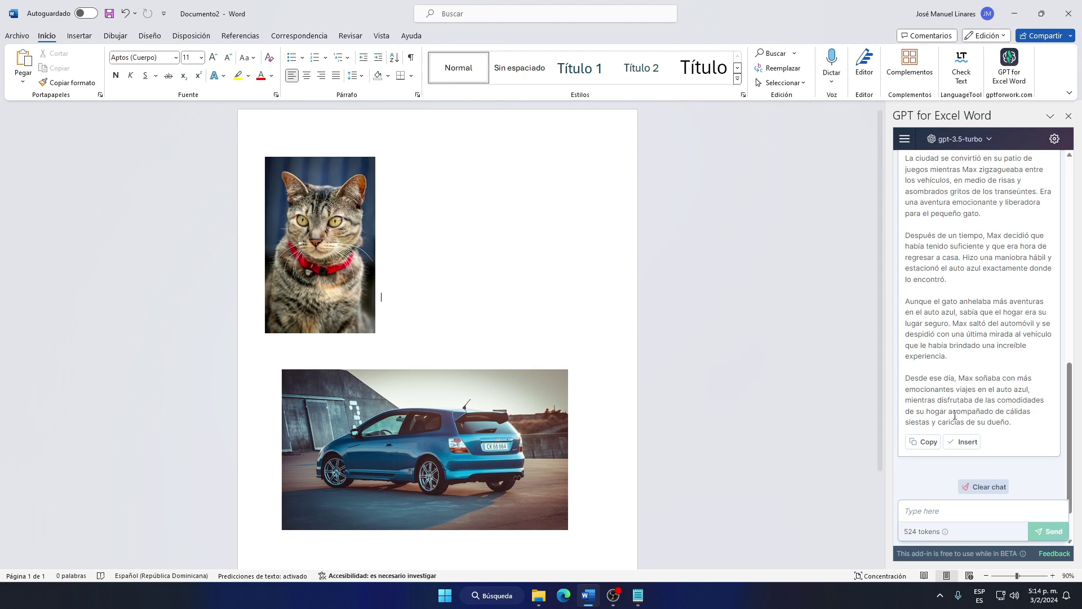
scroll(962, 255, up, 3)
scroll(962, 255, up, 3)
scroll(962, 256, down, 5)
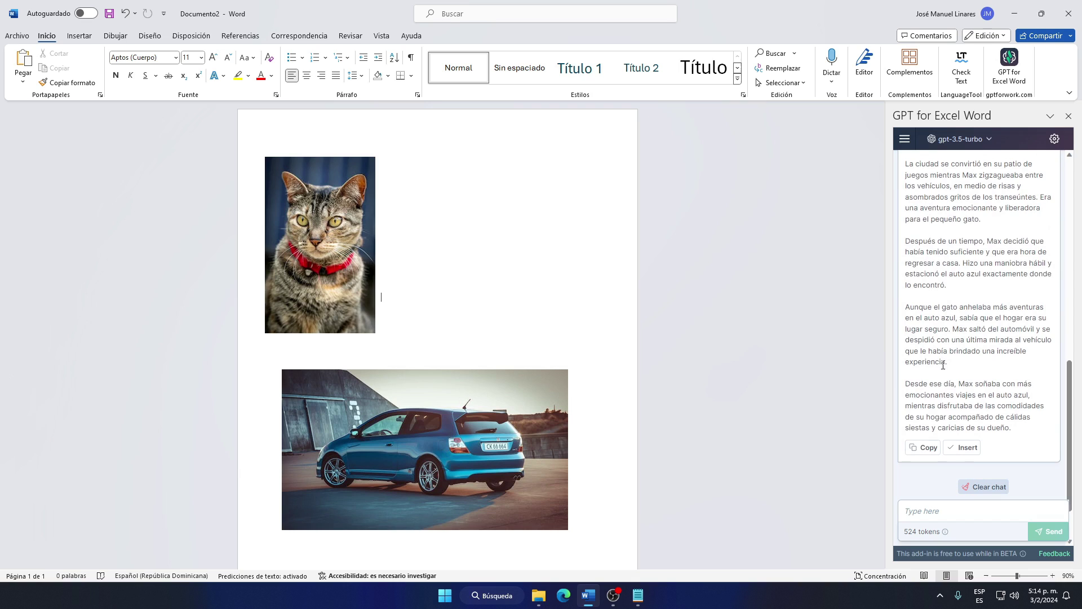
Step: Paste the GPT story beside the cat photo and remove the blank lines above it
click(923, 444)
click(483, 257)
key(ctrl+v)
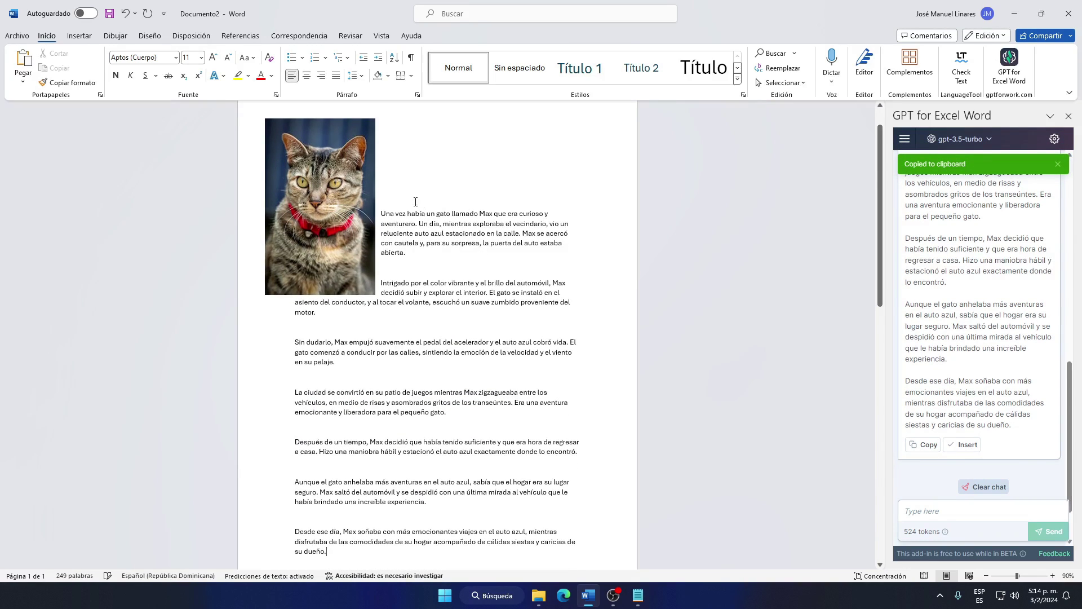
click(420, 149)
key(Delete)
key(Delete)
key(Delete)
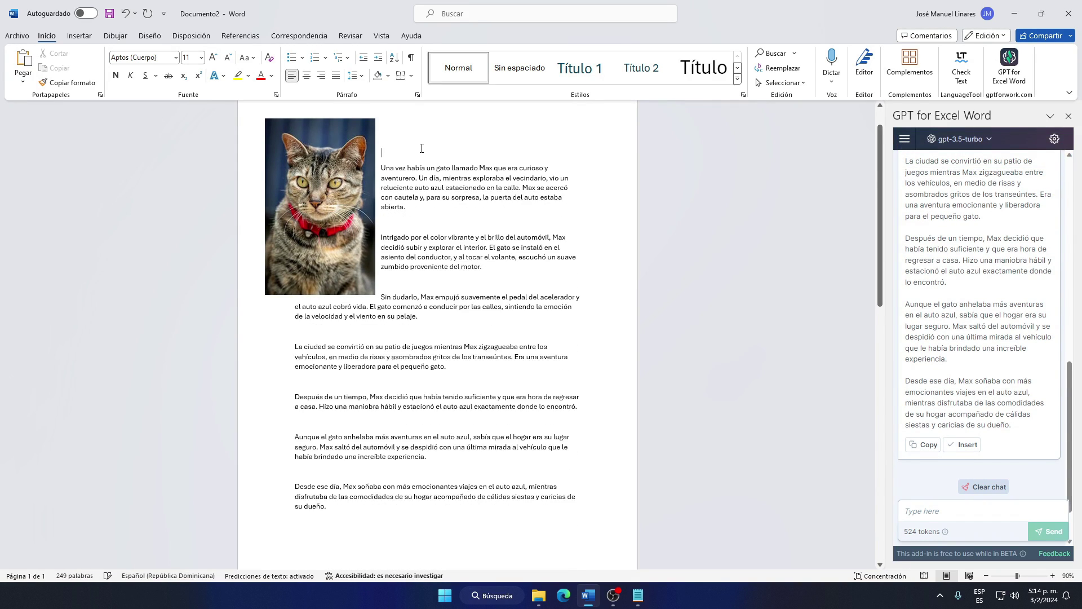
key(Delete)
scroll(364, 390, down, 2)
Step: Set all the document text to Arial, size 12
key(ctrl+e)
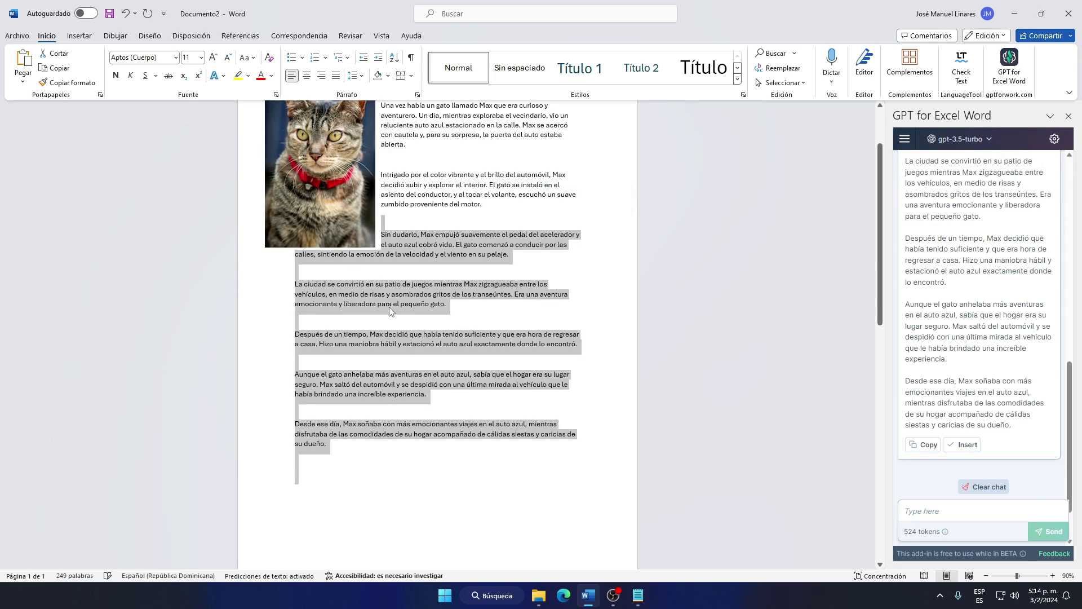
key(ctrl+a)
key(Escape)
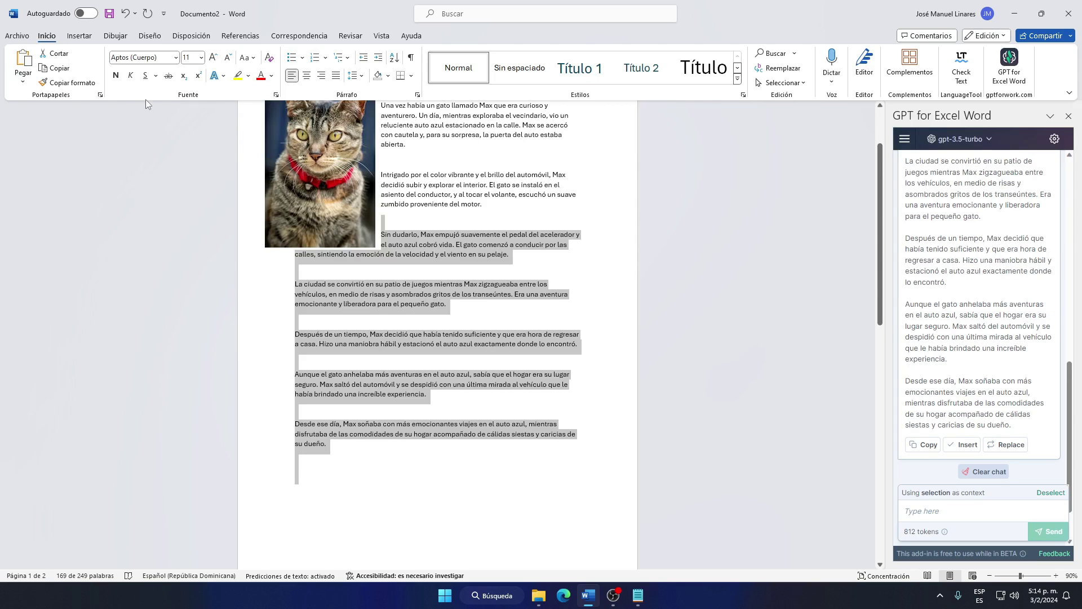
scroll(408, 309, down, 5)
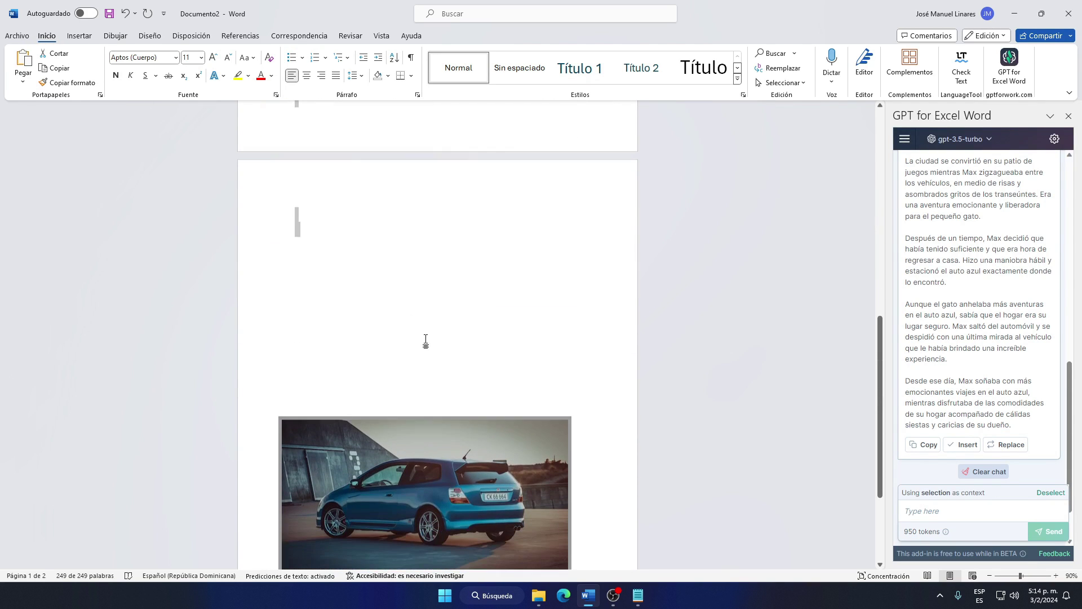
click(175, 57)
click(129, 139)
click(212, 57)
scroll(361, 310, up, 2)
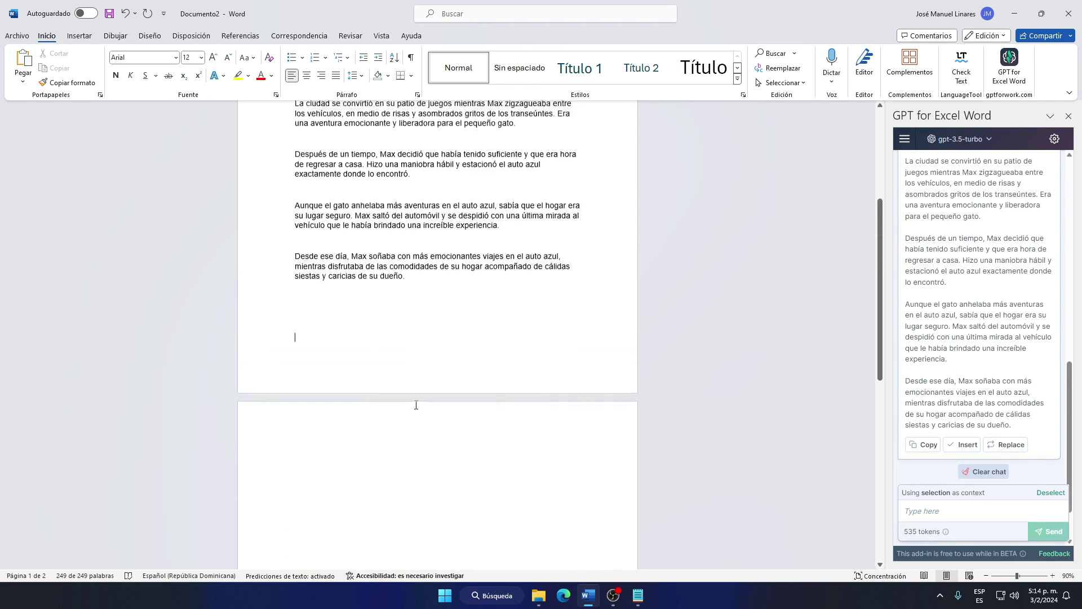
scroll(416, 405, down, 3)
Step: Move the car photo up among the story paragraphs so text wraps around it, then select the cat photo
mouse_move(425, 517)
mouse_down()
mouse_move(449, 244)
mouse_move(487, 225)
mouse_move(372, 211)
mouse_up()
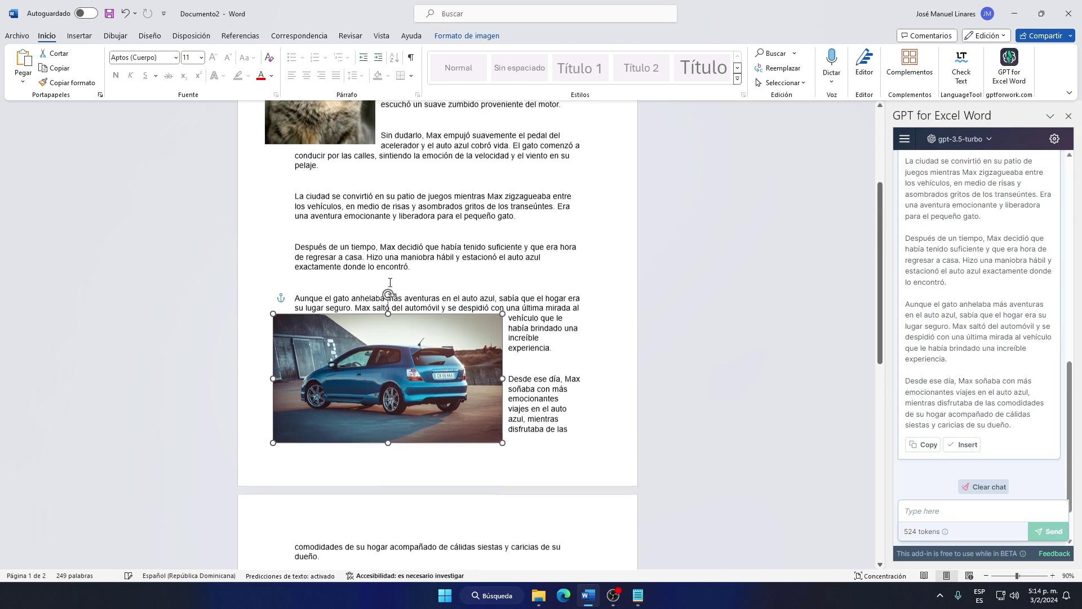
click(370, 211)
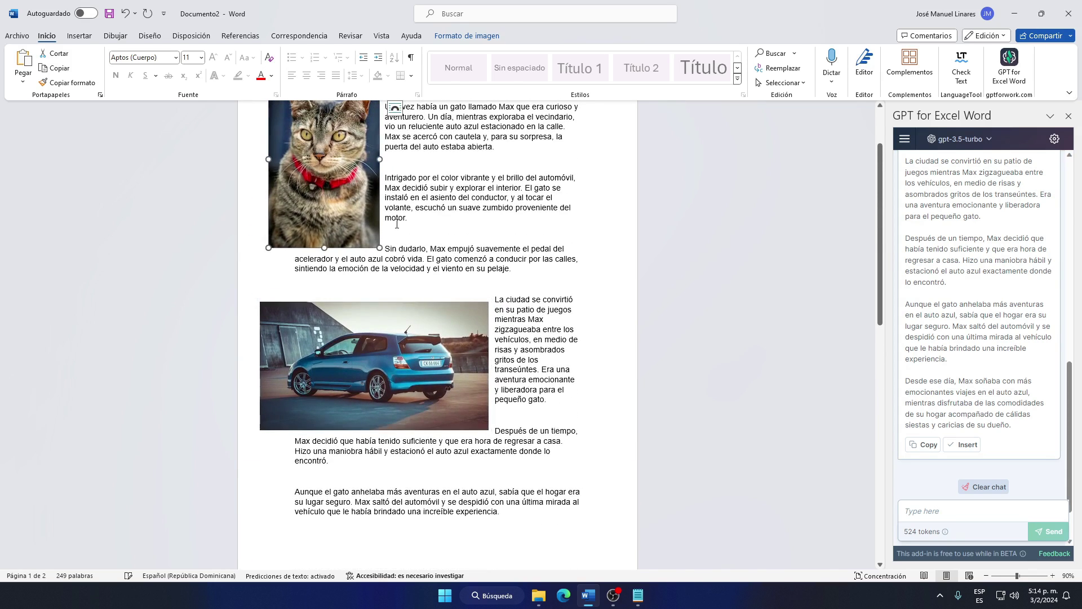
scroll(454, 293, up, 3)
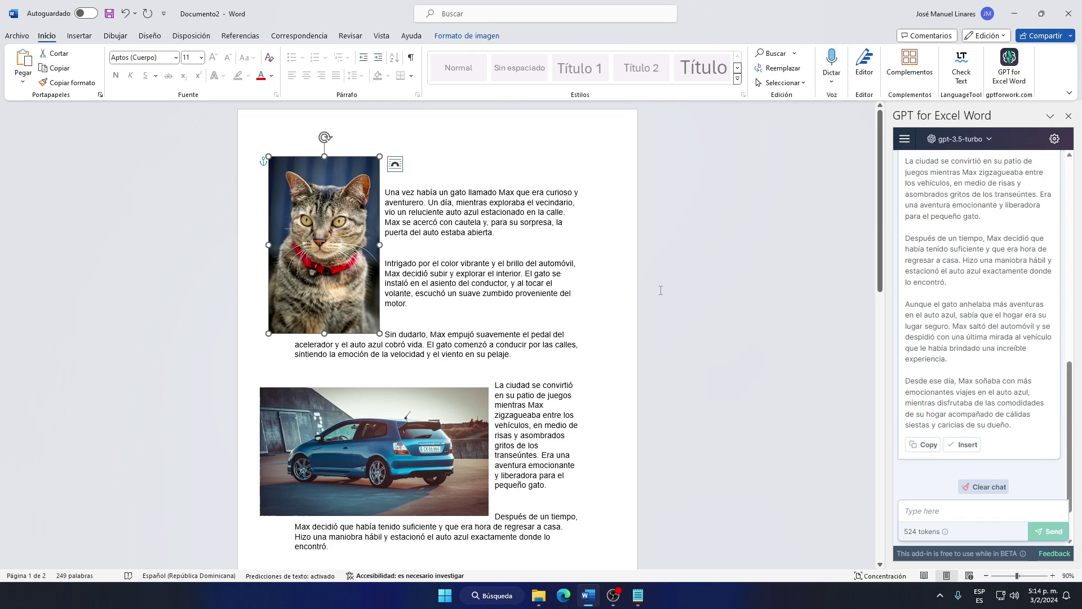
scroll(454, 293, down, 1)
scroll(425, 351, up, 1)
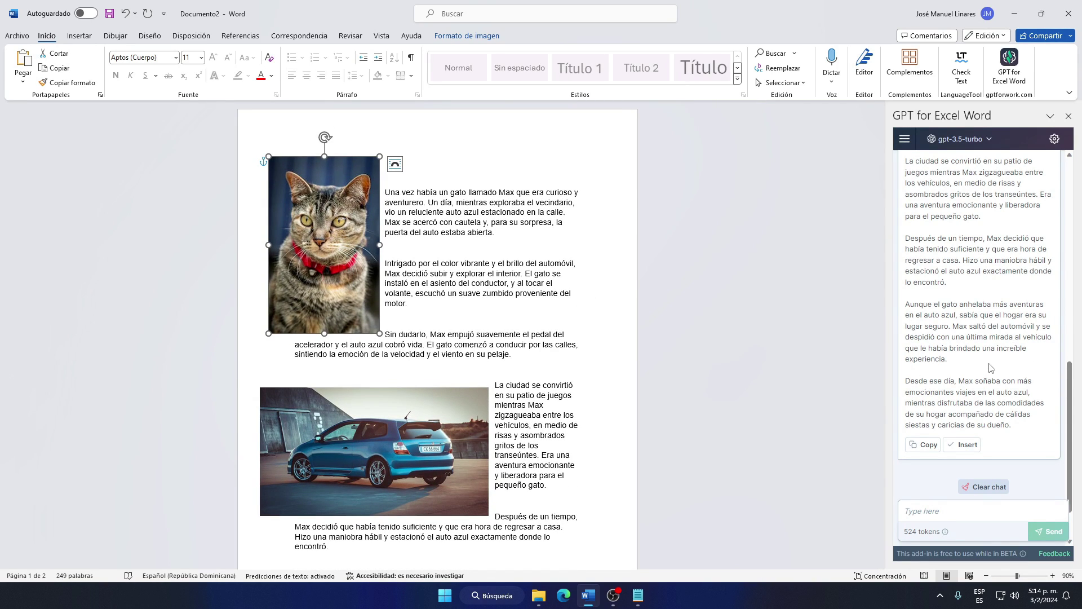
scroll(990, 364, down, 1)
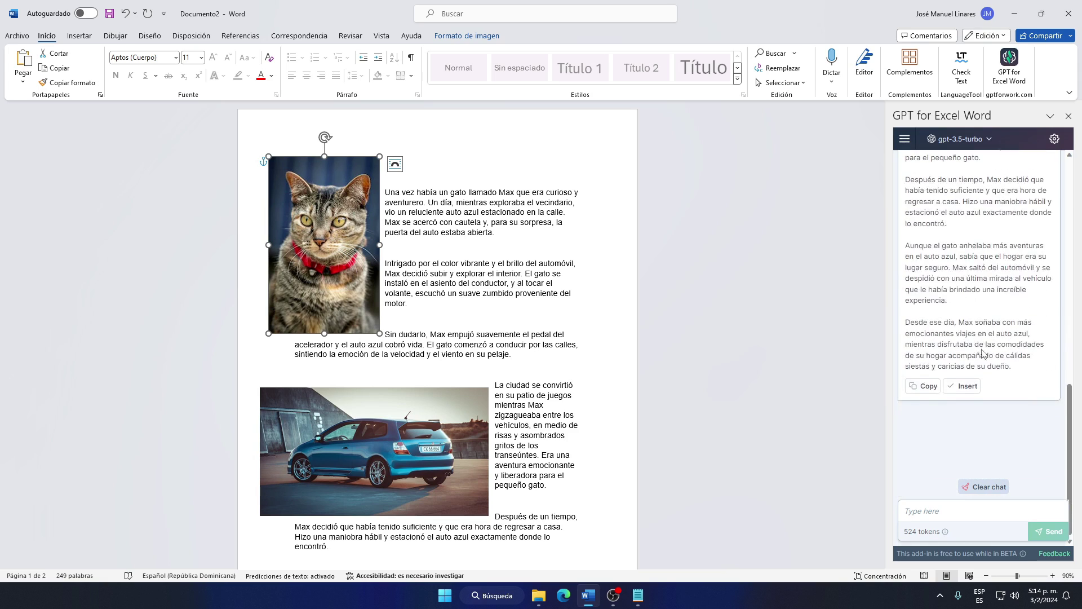